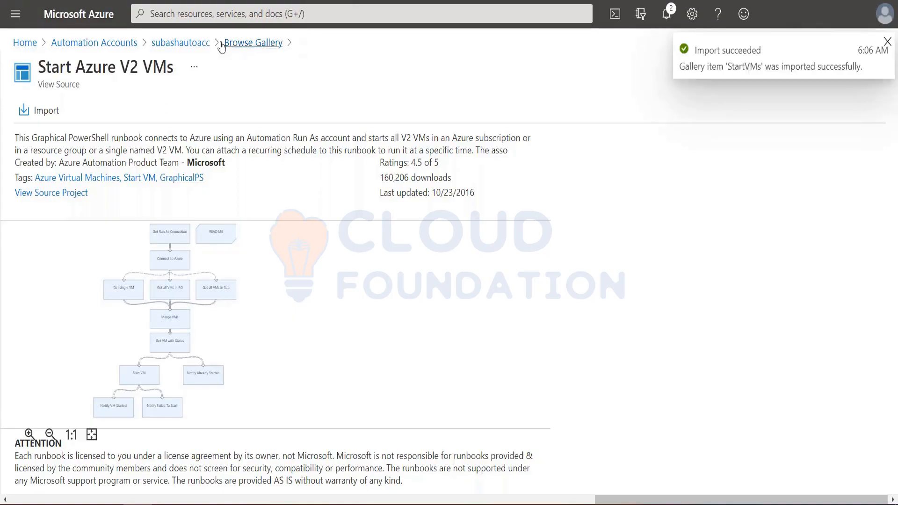
- Open the imported StartVMs runbook from the subashautoacc automation account for graphical editing
click(181, 43)
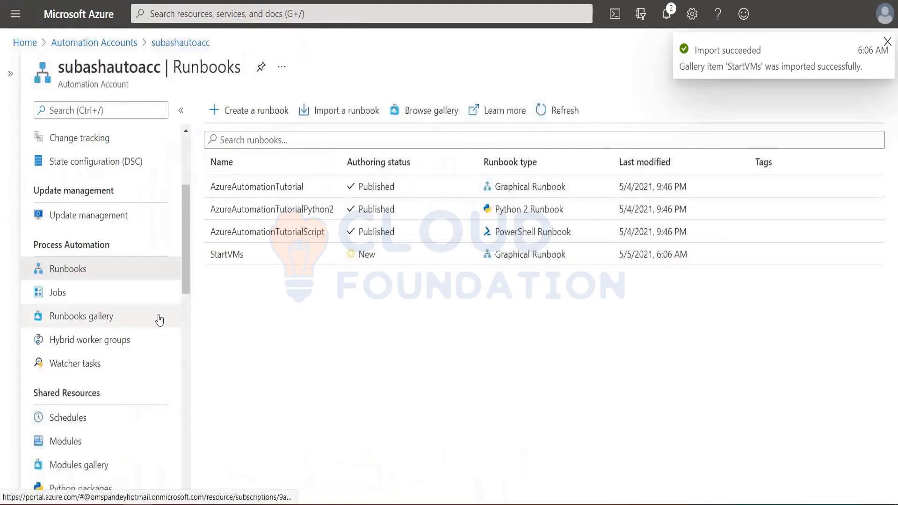
click(227, 254)
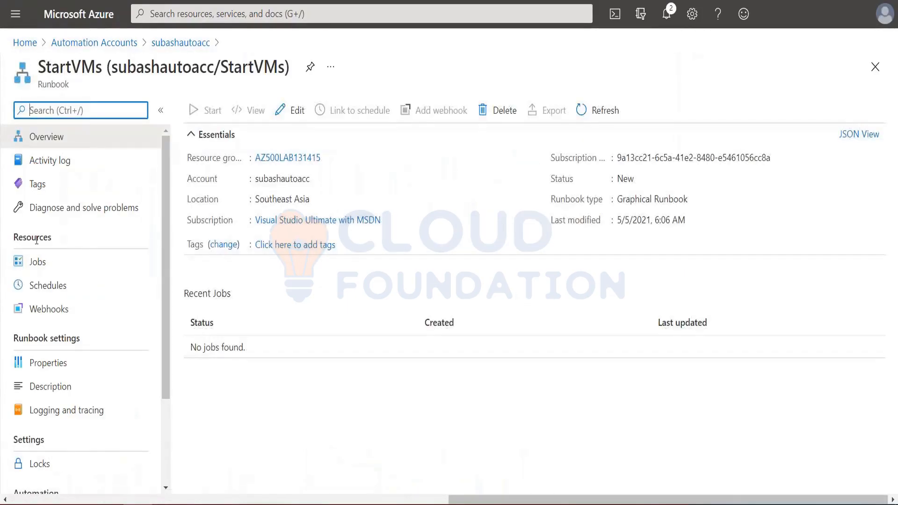
click(294, 110)
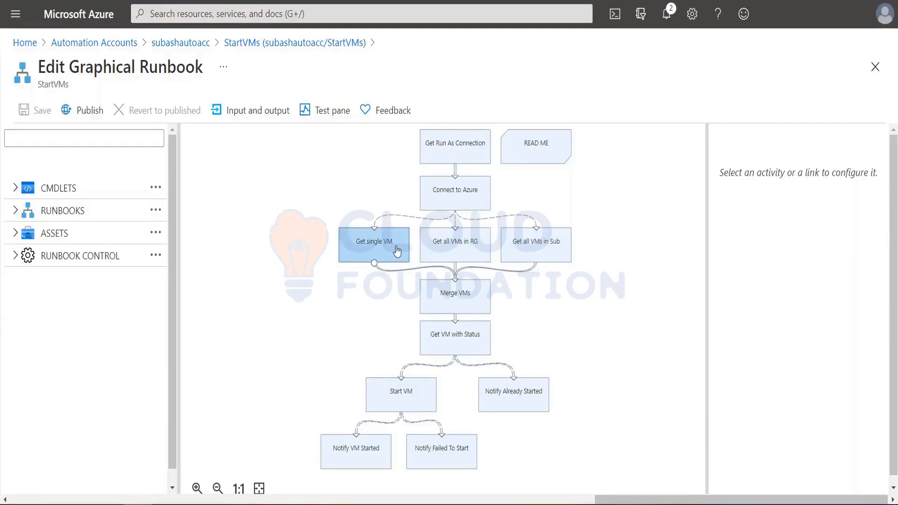
- Examine the configuration of the Get Run As Connection, Connect to Azure, Get single VM and Start VM activities
click(458, 148)
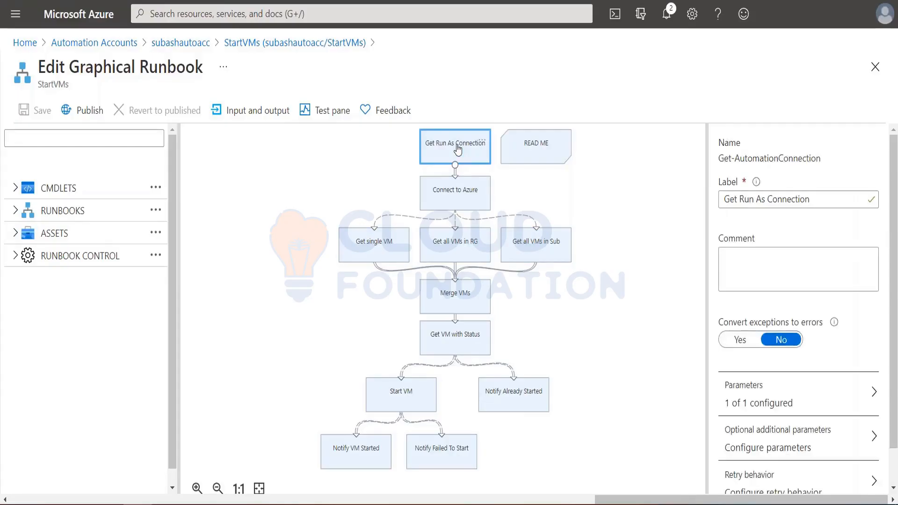
scroll(817, 441, down, 1)
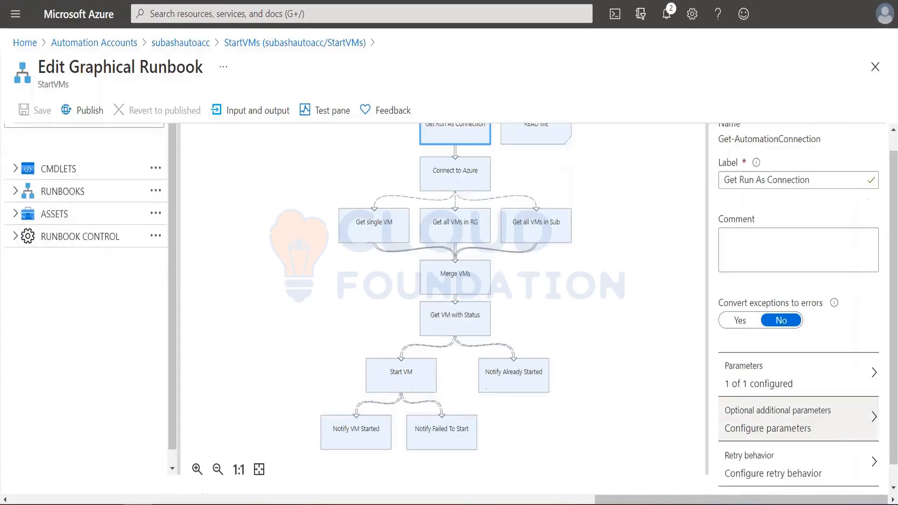
scroll(795, 304, up, 1)
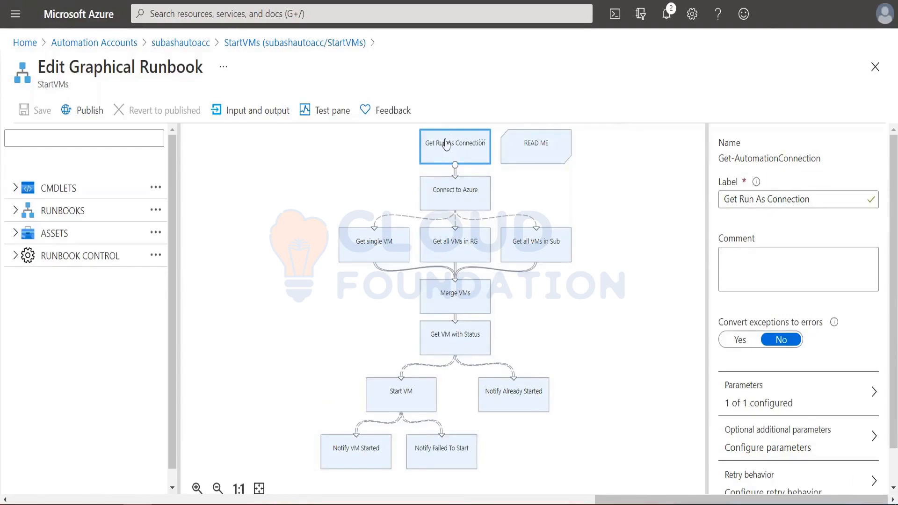
click(439, 201)
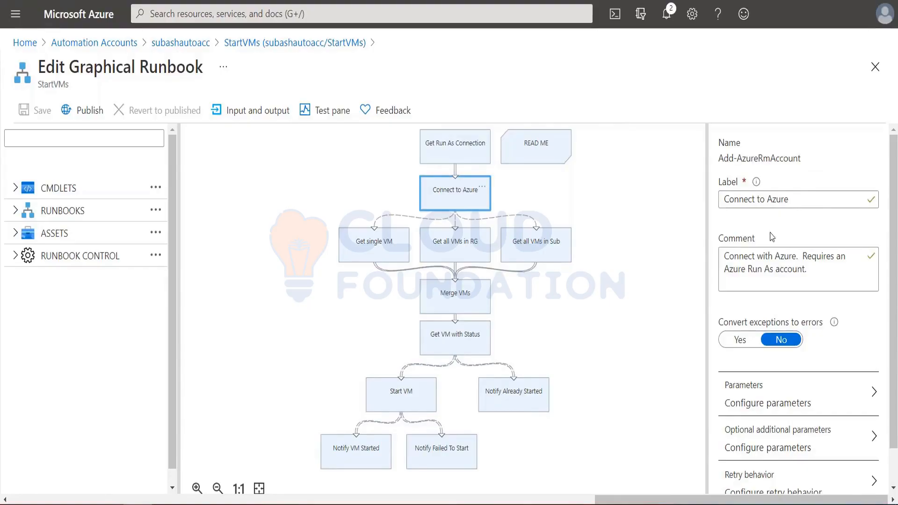
scroll(768, 440, down, 1)
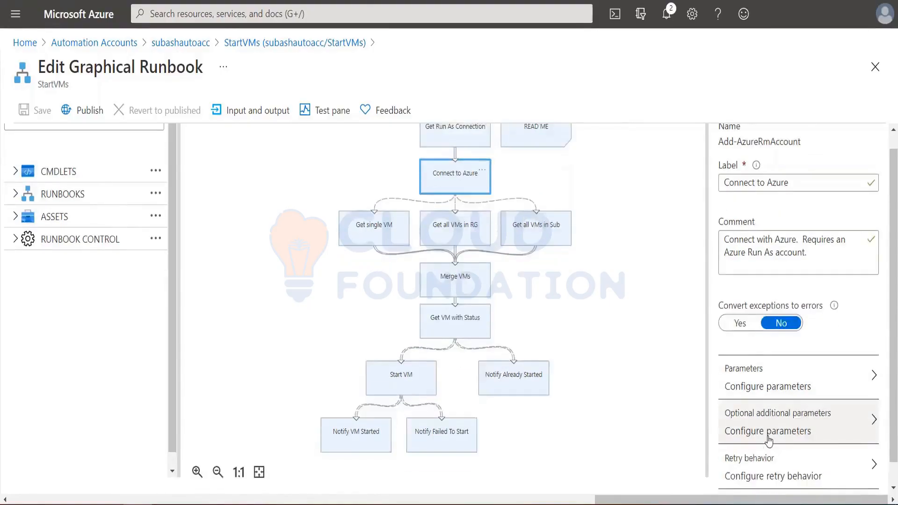
click(364, 211)
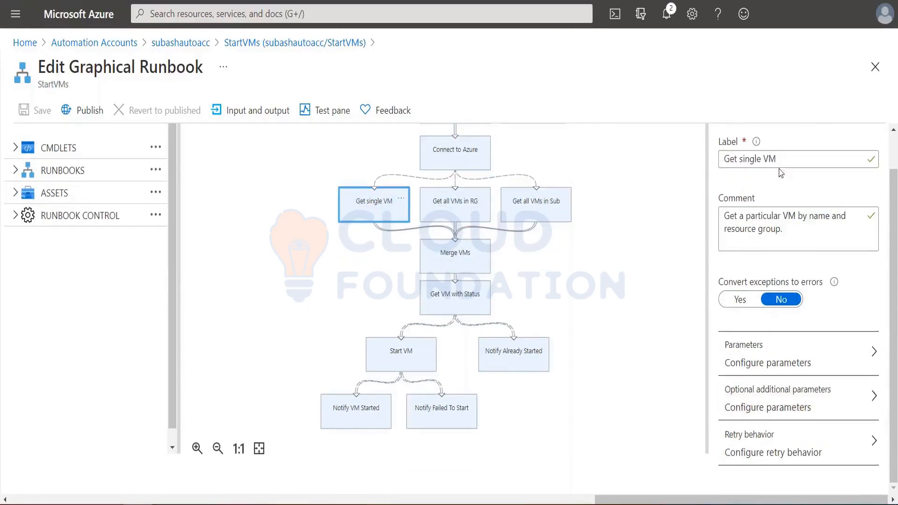
scroll(764, 275, up, 1)
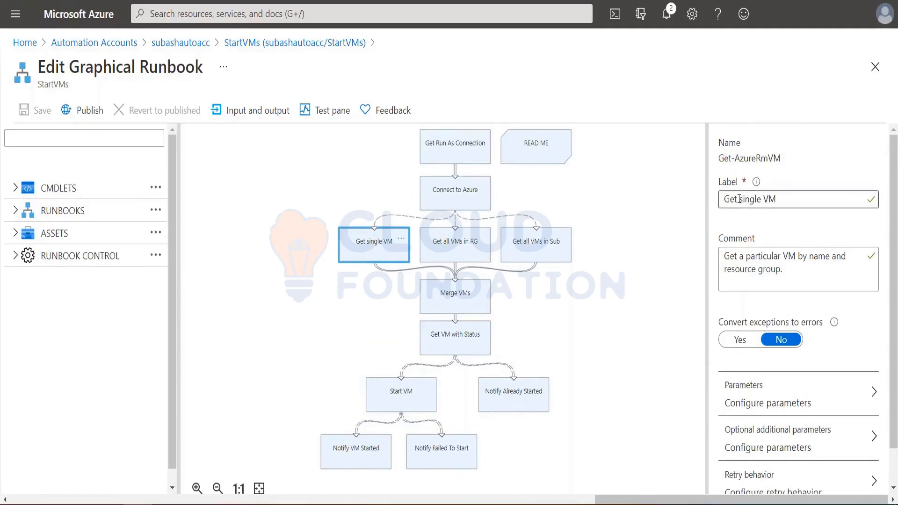
scroll(762, 417, down, 1)
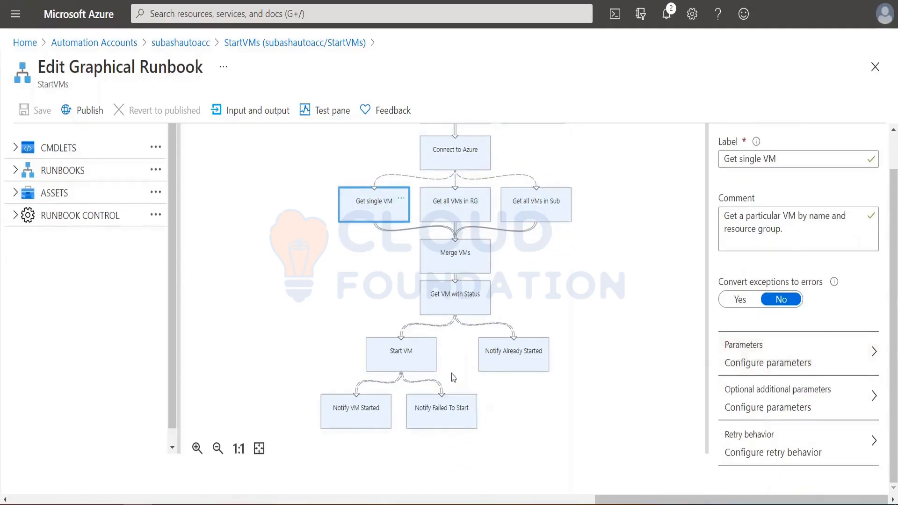
click(394, 362)
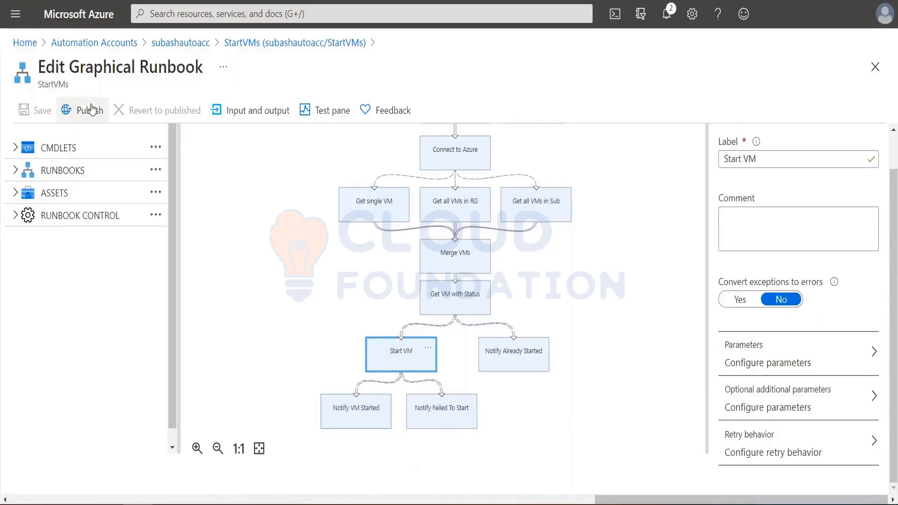
- Open the runbook's test page and set RESOURCEGROUPNAME to AZ500LAB131415, copied from the subashwinvm virtual machine's overview
click(319, 112)
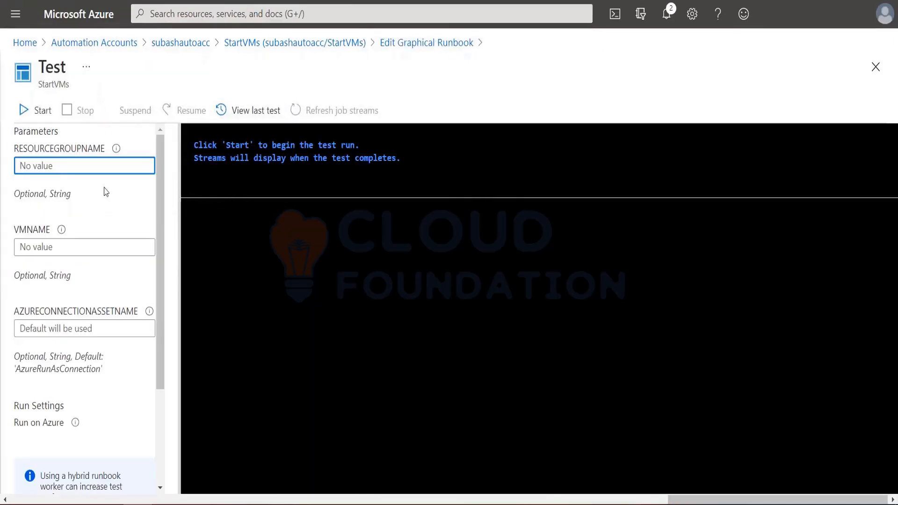
click(45, 160)
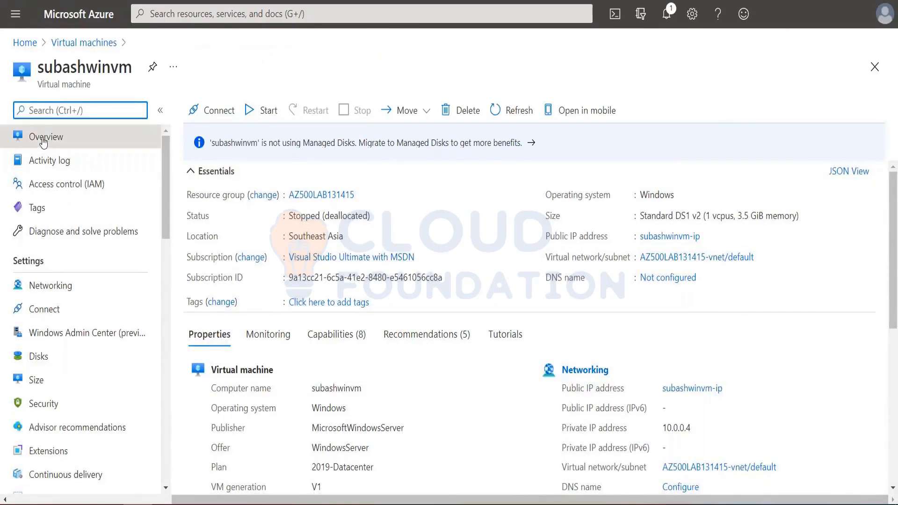
click(137, 110)
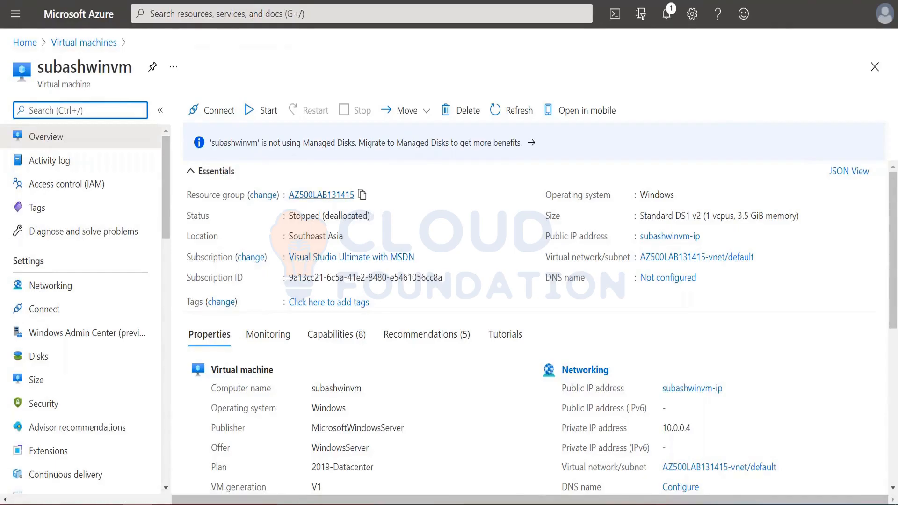
click(362, 195)
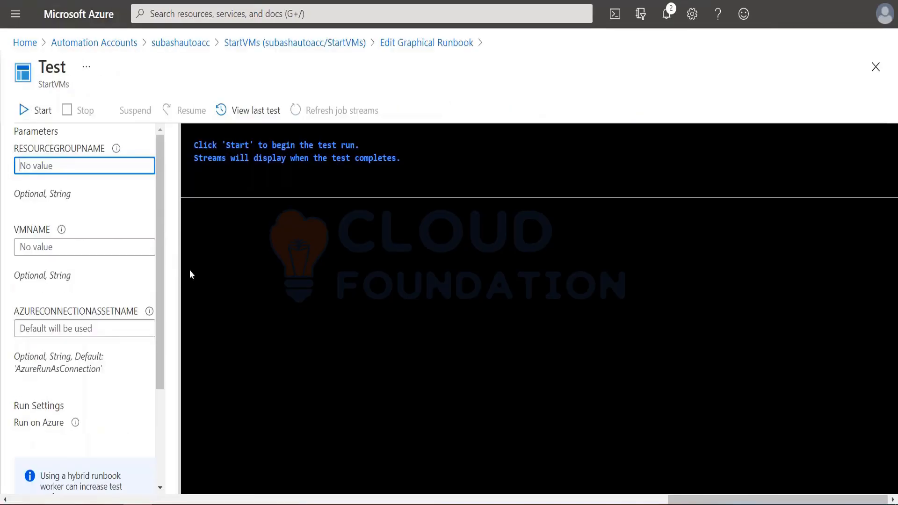
click(58, 166)
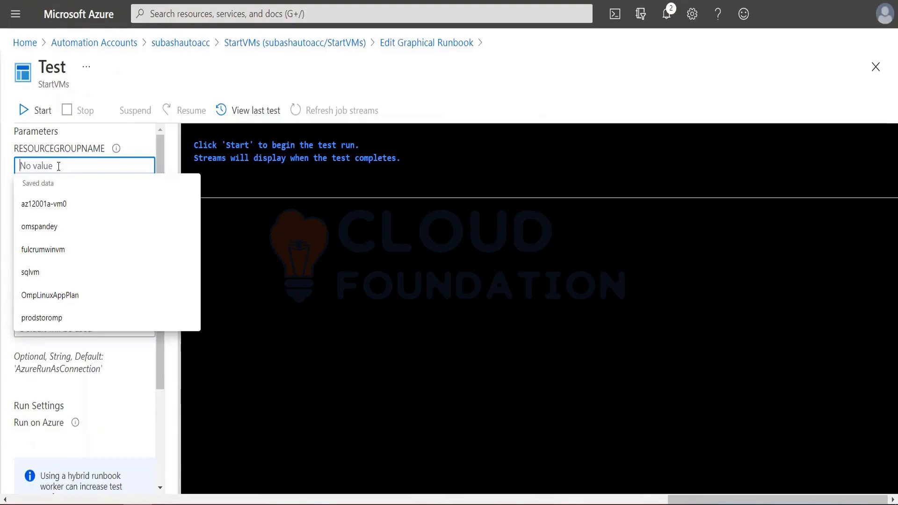
key(ctrl+v)
- Set VMNAME to subashwinvm, copied from the virtual machine's page, and start the test run
click(43, 247)
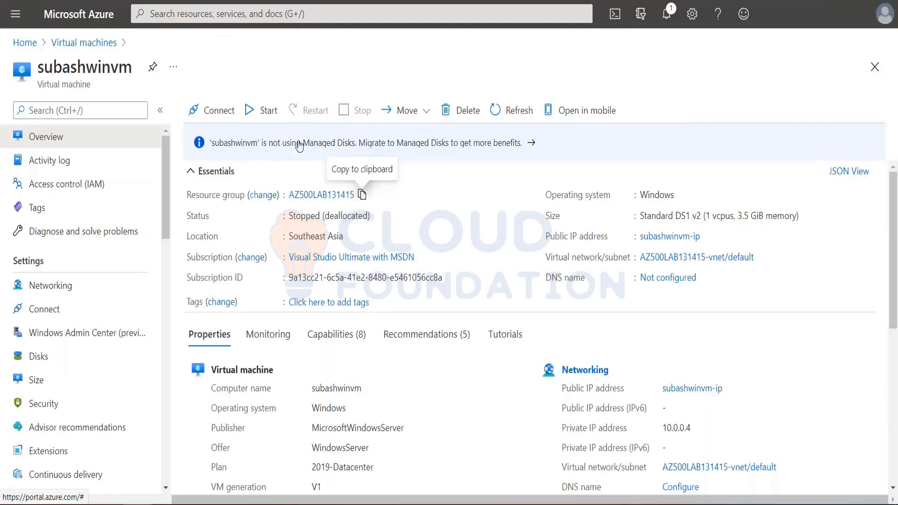
double_click(99, 69)
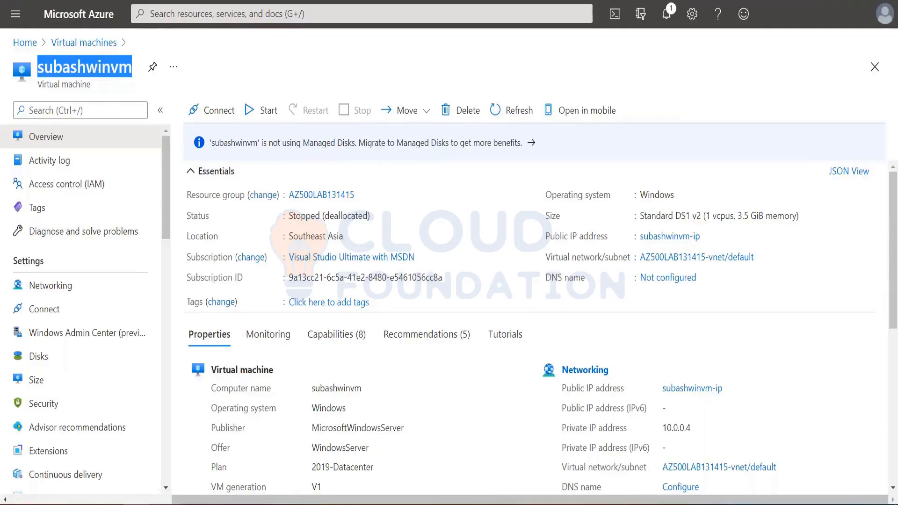
click(103, 473)
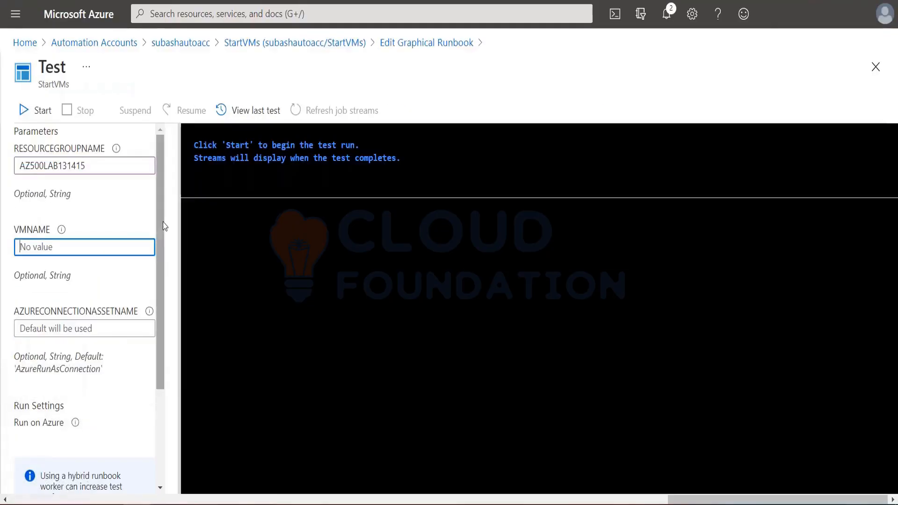
key(ctrl+v)
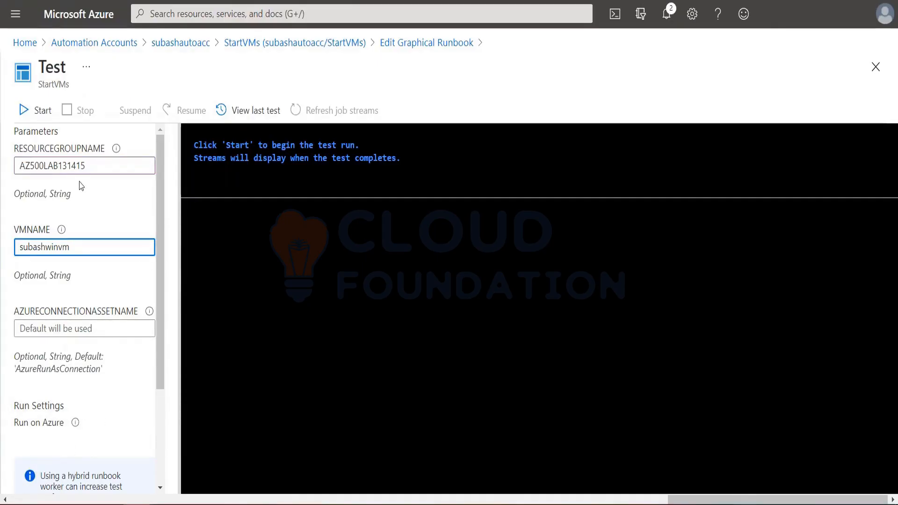
click(34, 112)
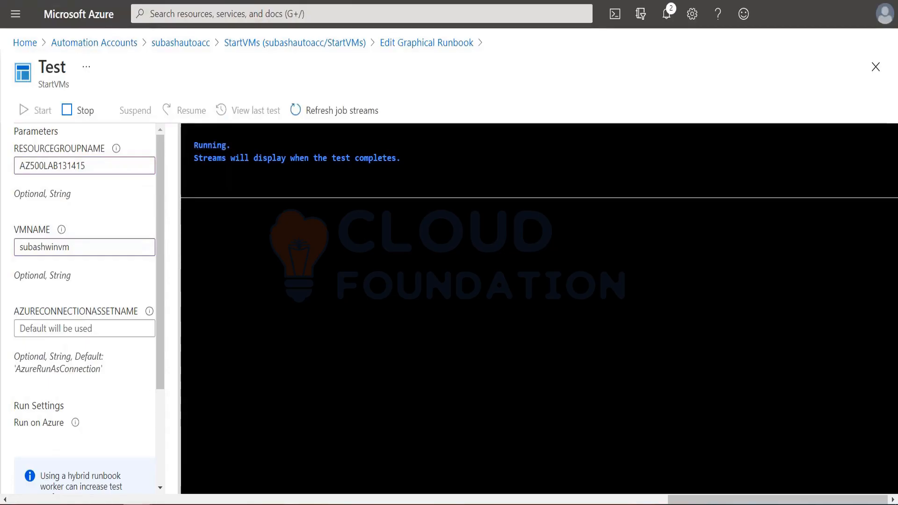
- Check the refreshed status of the subashwinvm virtual machine against the progress of the runbook test
click(200, 468)
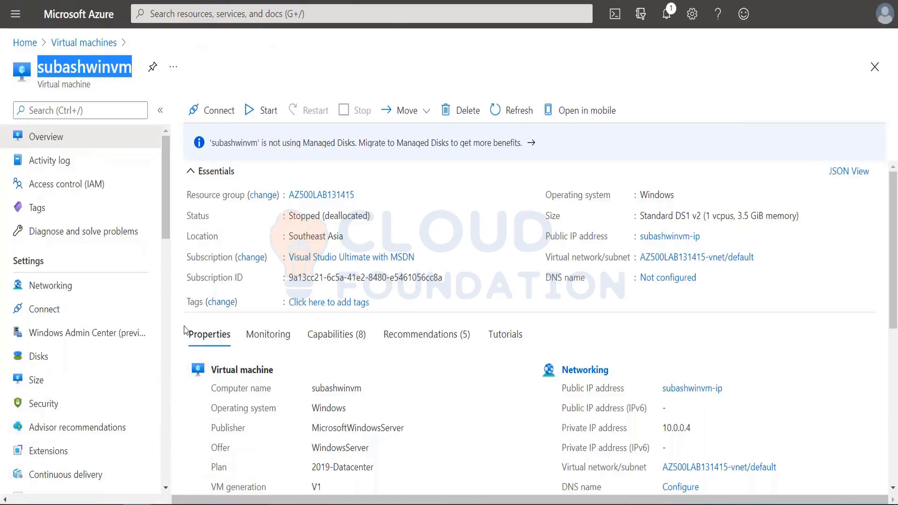
click(511, 112)
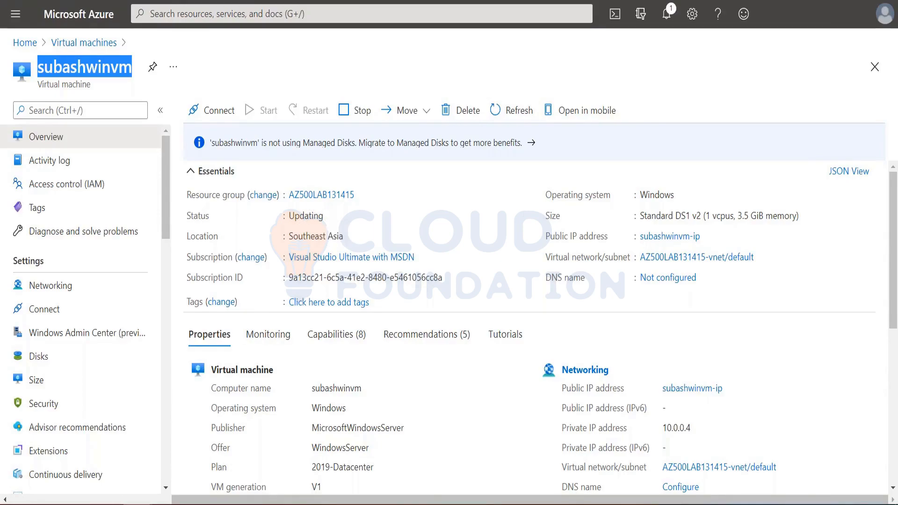
click(113, 471)
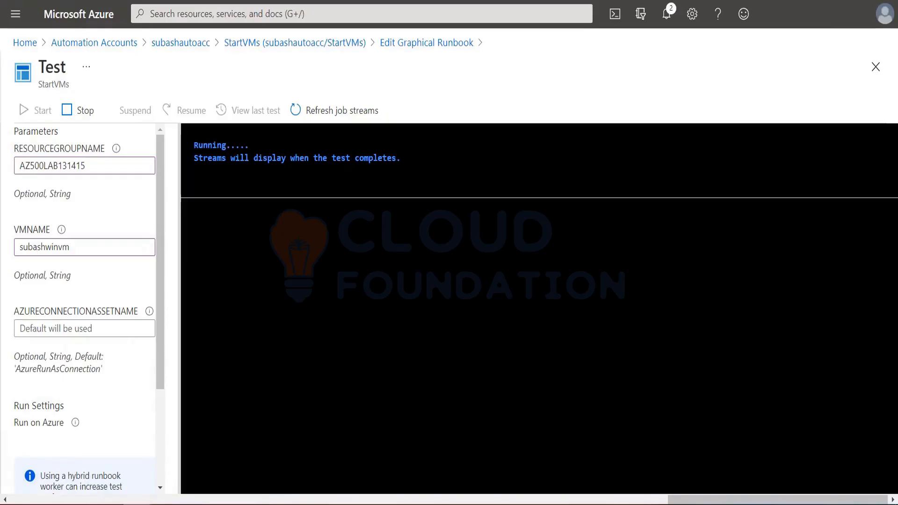
mouse_move(136, 503)
click(172, 466)
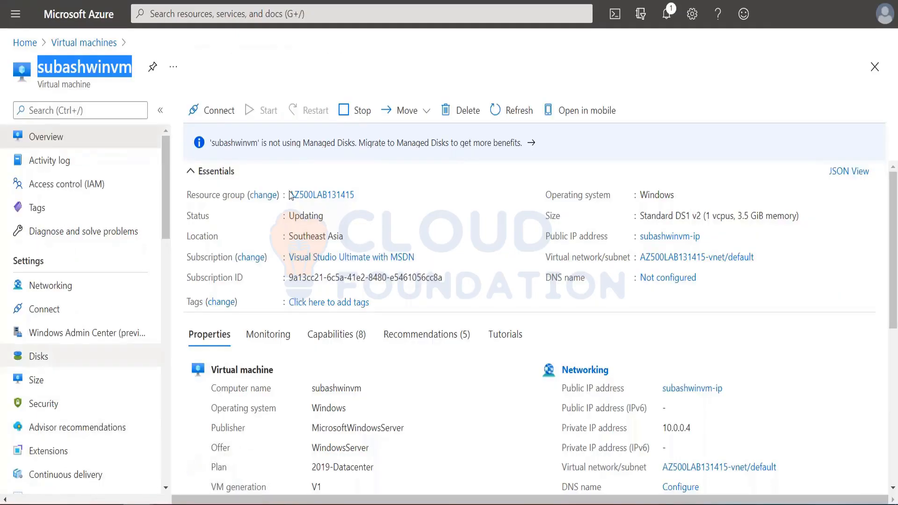
click(528, 116)
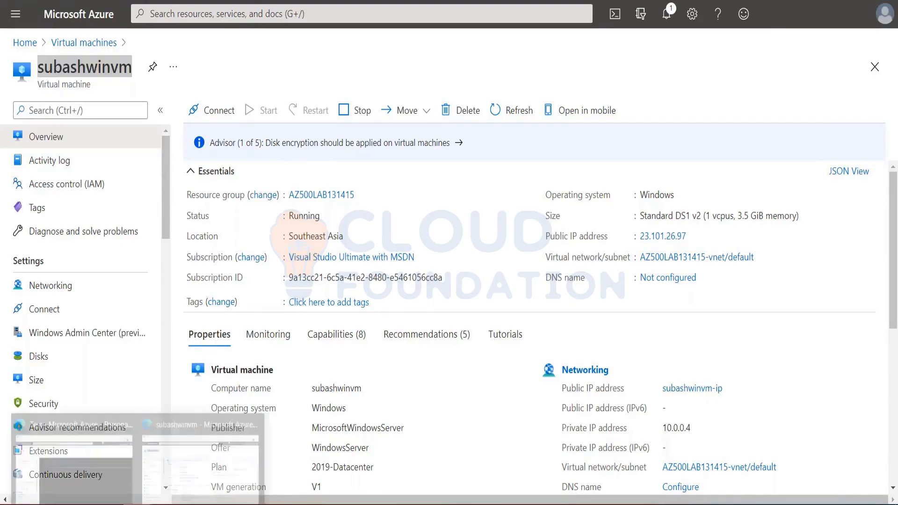
click(111, 473)
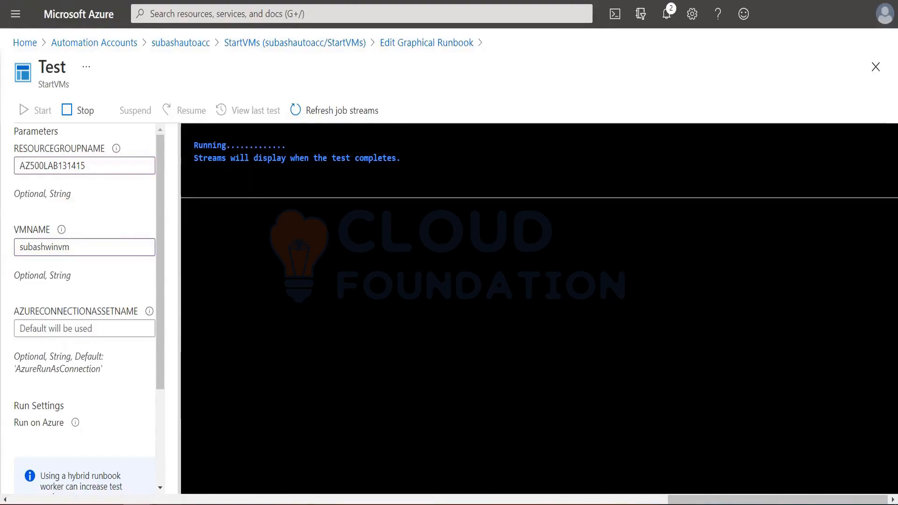
click(189, 464)
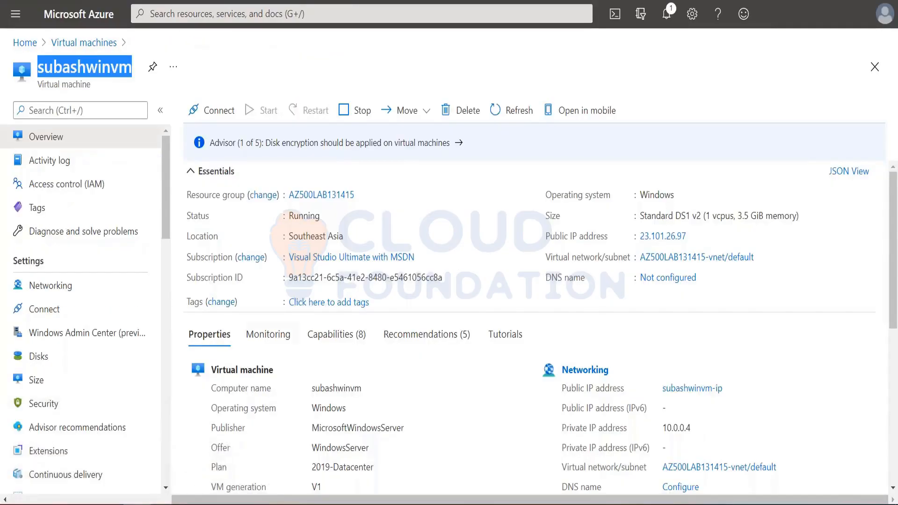
click(519, 112)
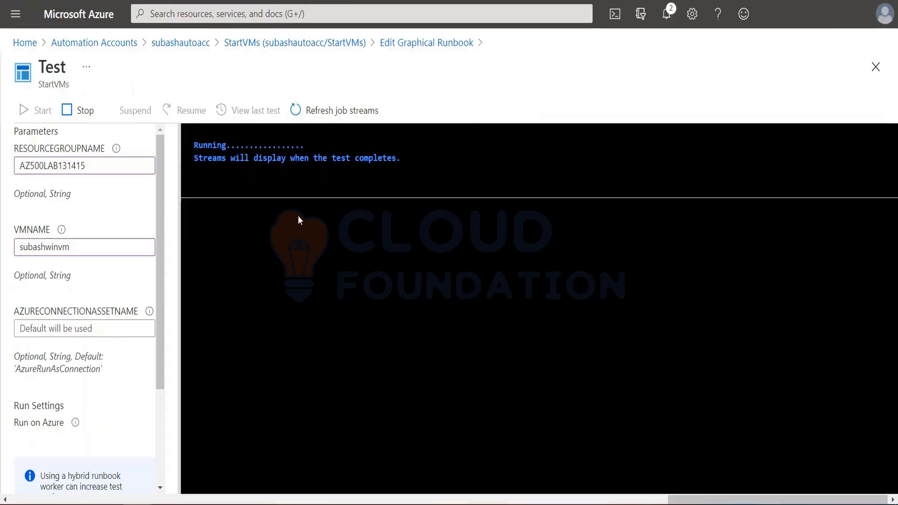
- Leave the test, look through the automation account's runbook gallery, and return to the runbooks list
click(195, 44)
click(505, 57)
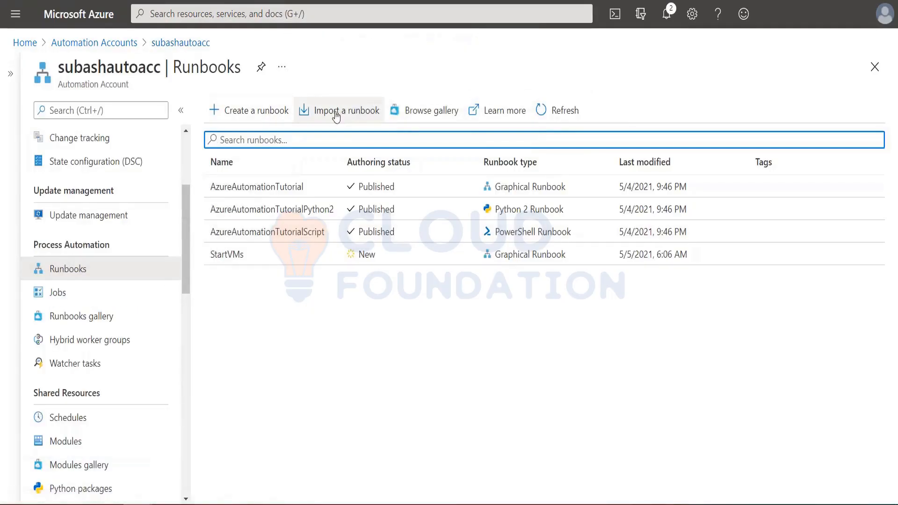
click(431, 113)
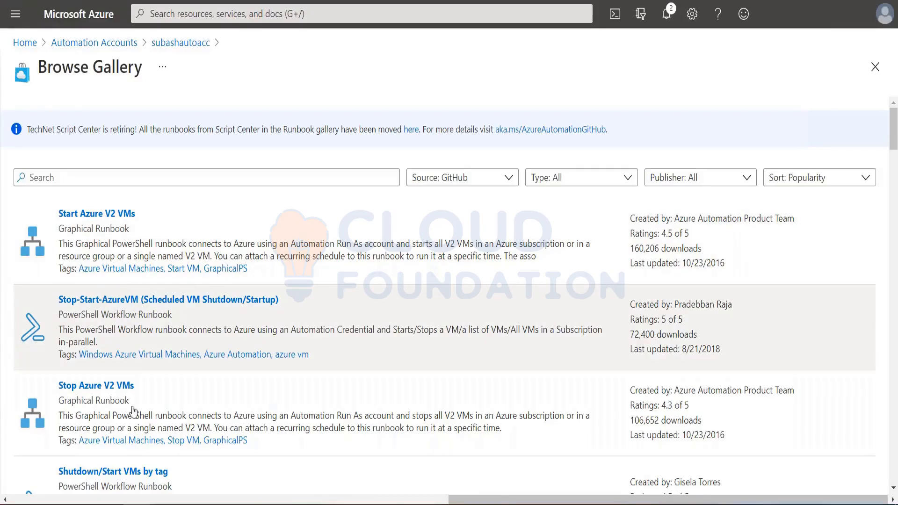
scroll(144, 418, down, 5)
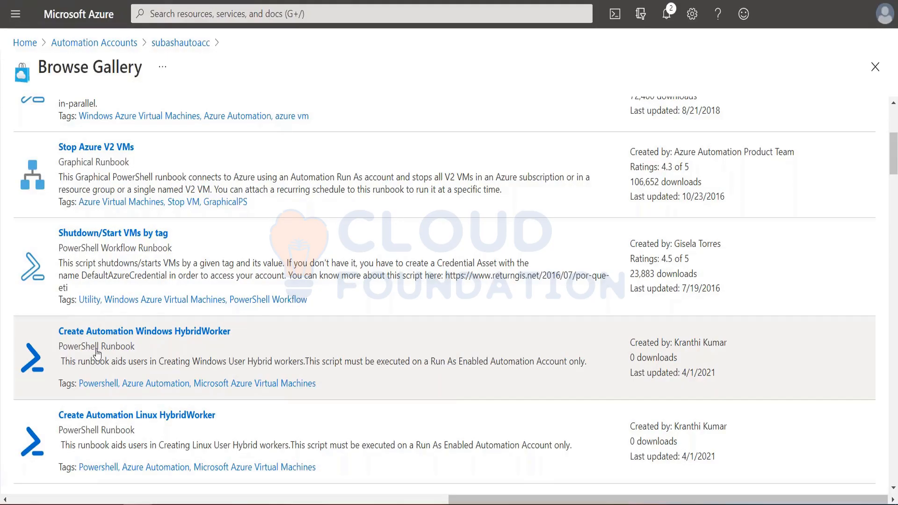
scroll(95, 353, up, 5)
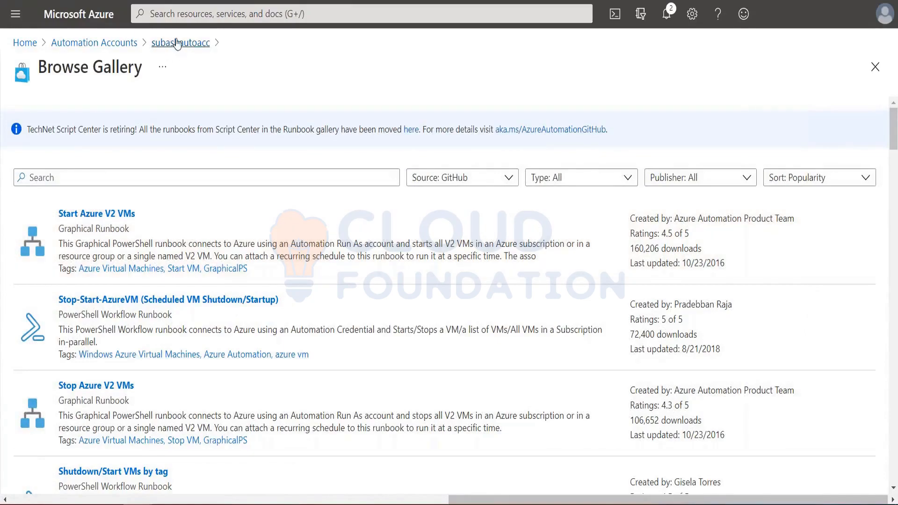
click(177, 44)
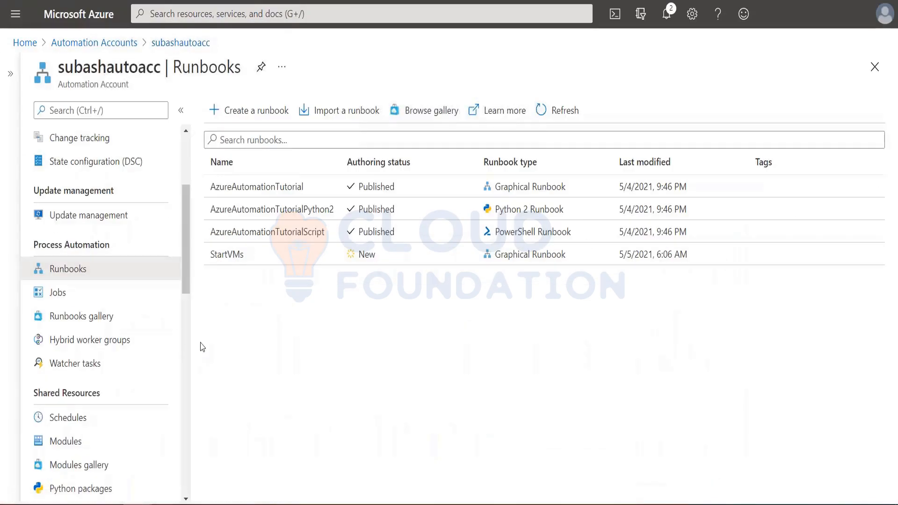
- Open the StartVMs runbook for editing and review the result of its last test run in the test pane
click(228, 255)
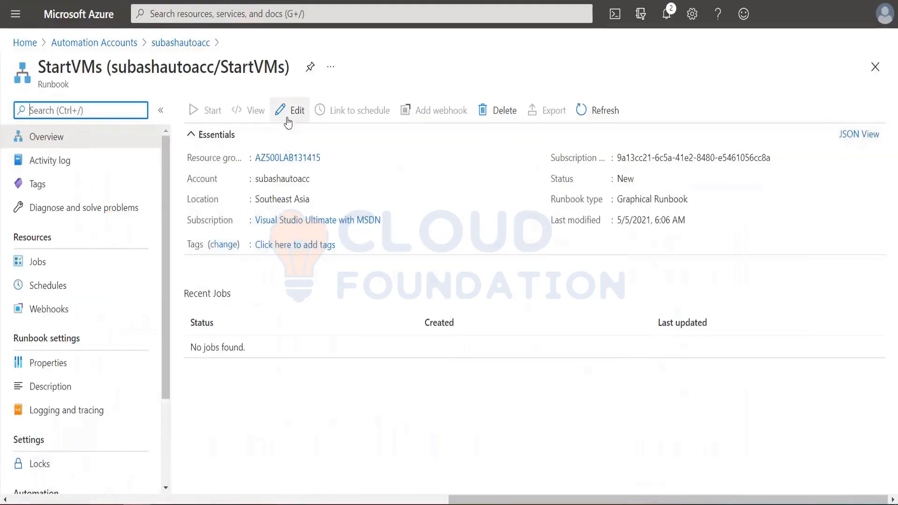
click(295, 109)
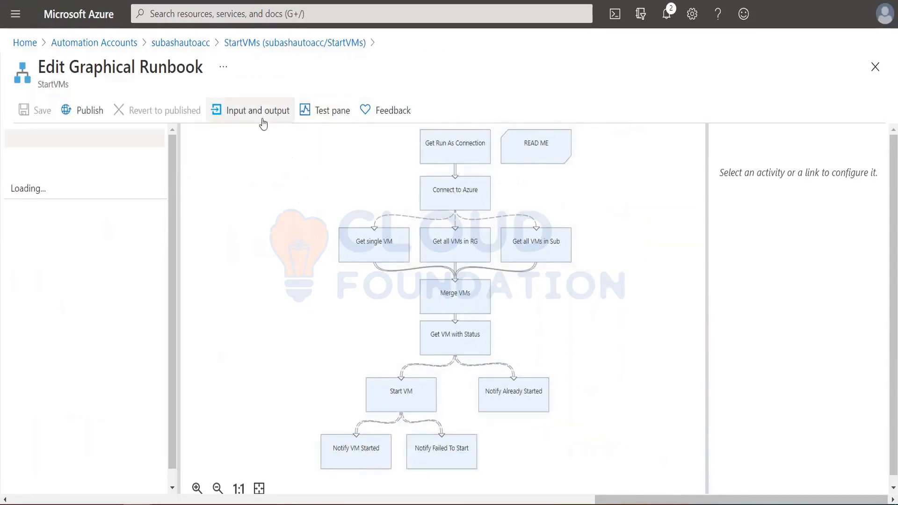
click(324, 114)
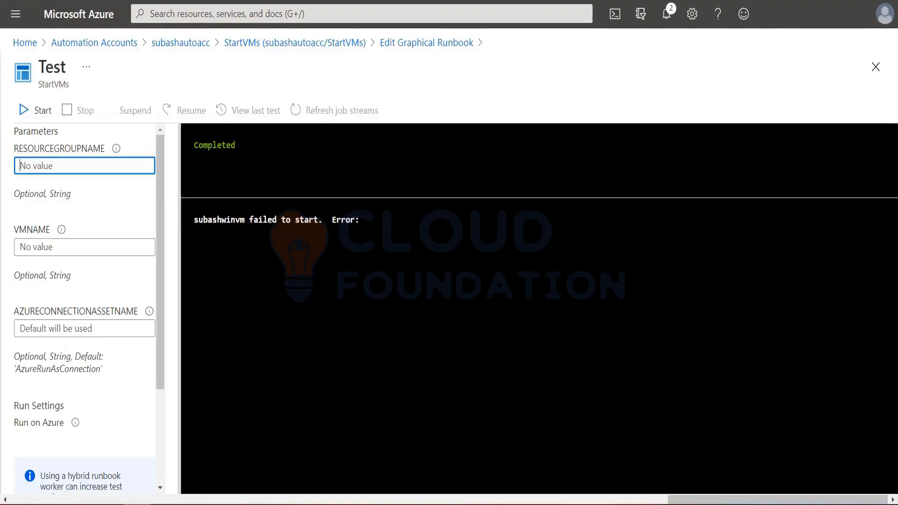
mouse_move(138, 504)
click(200, 471)
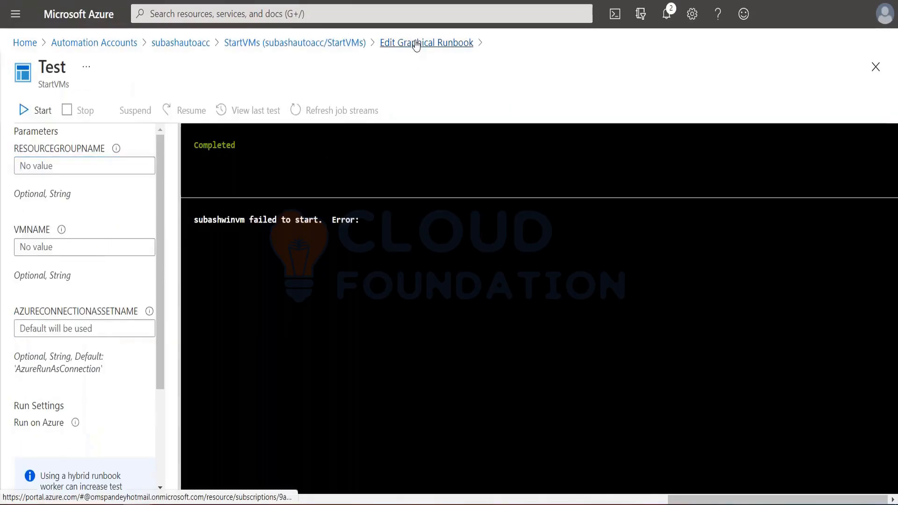
- Return to the graphical editor and examine the Get all VMs in Sub activity and the surrounding workflow
click(413, 43)
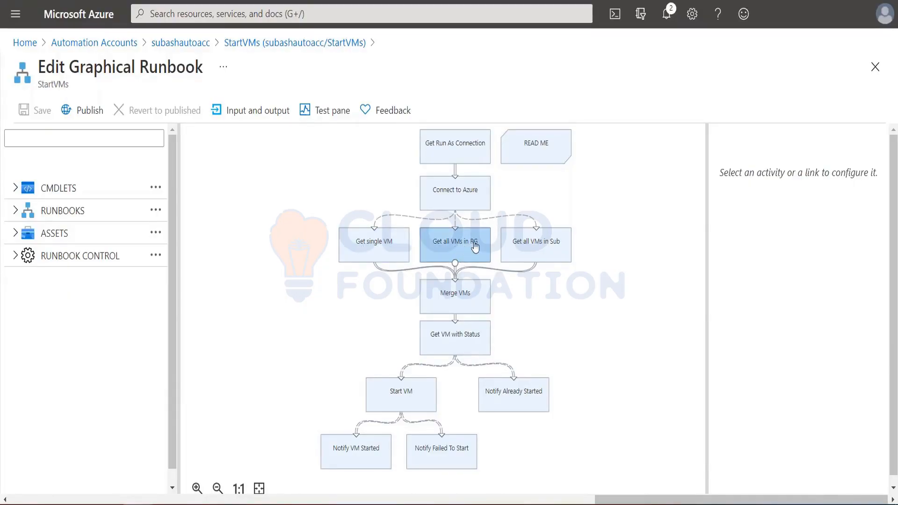
click(538, 255)
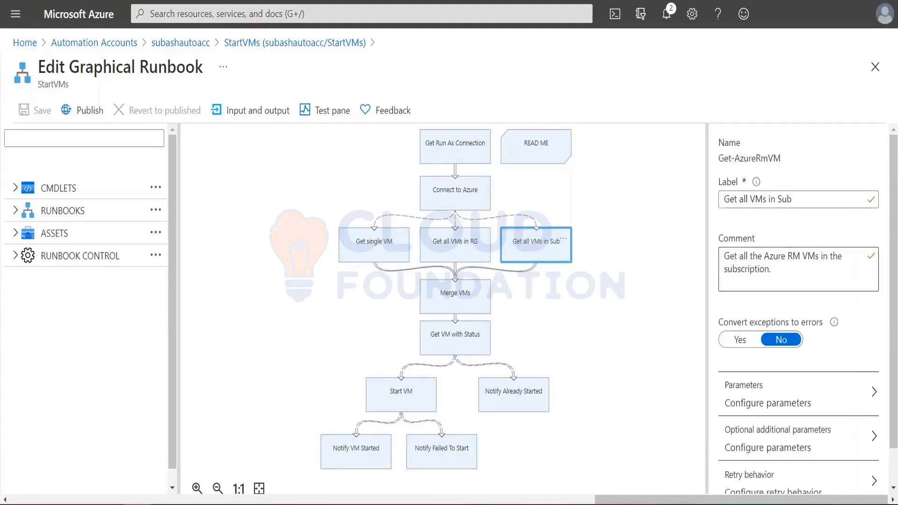
scroll(733, 428, down, 1)
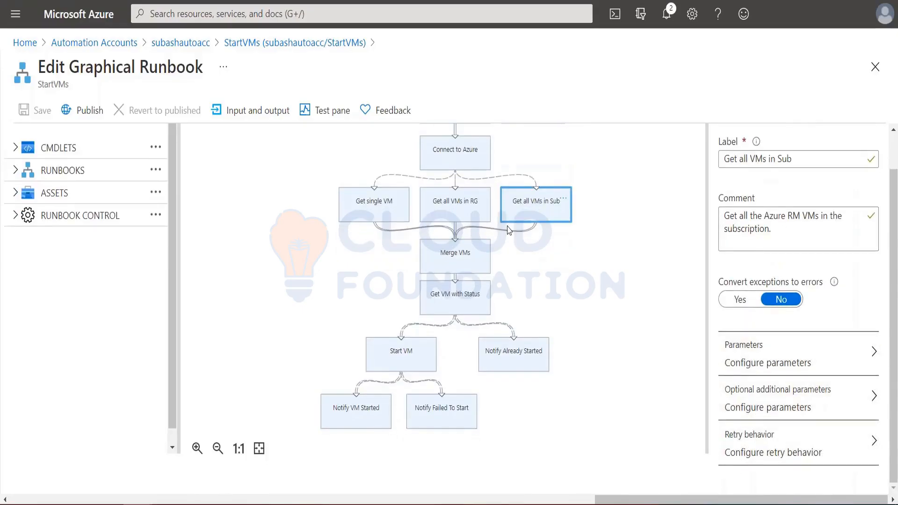
scroll(508, 252, up, 5)
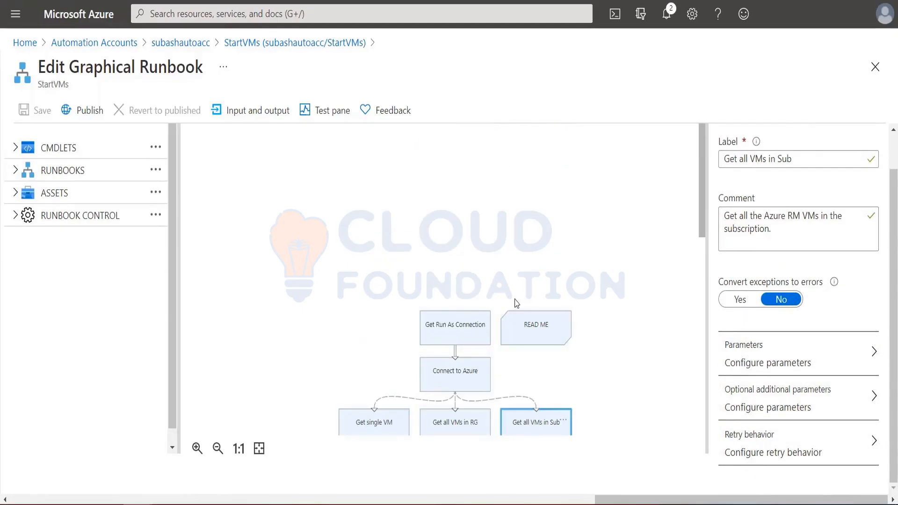
scroll(515, 245, down, 5)
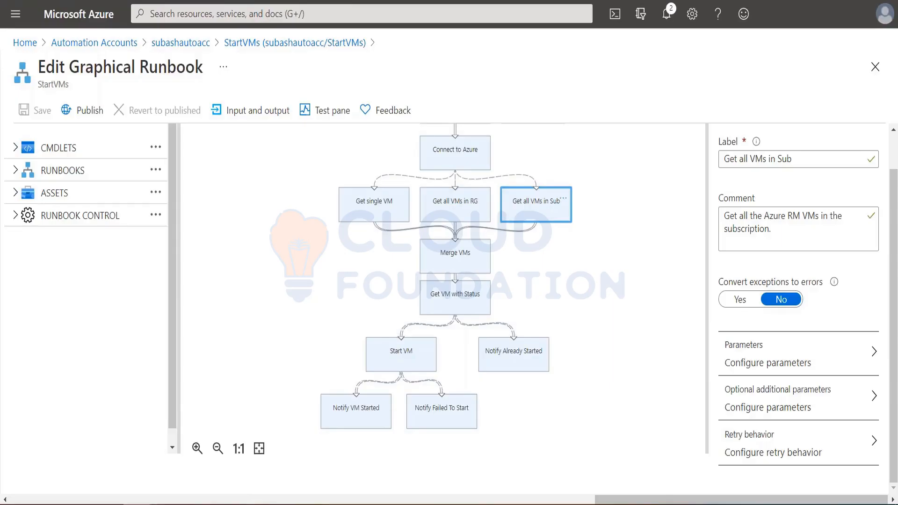
- Switch to the presentation slide "Demonstration: Create and Run a Workflow Runbook"
mouse_move(136, 504)
mouse_move(196, 504)
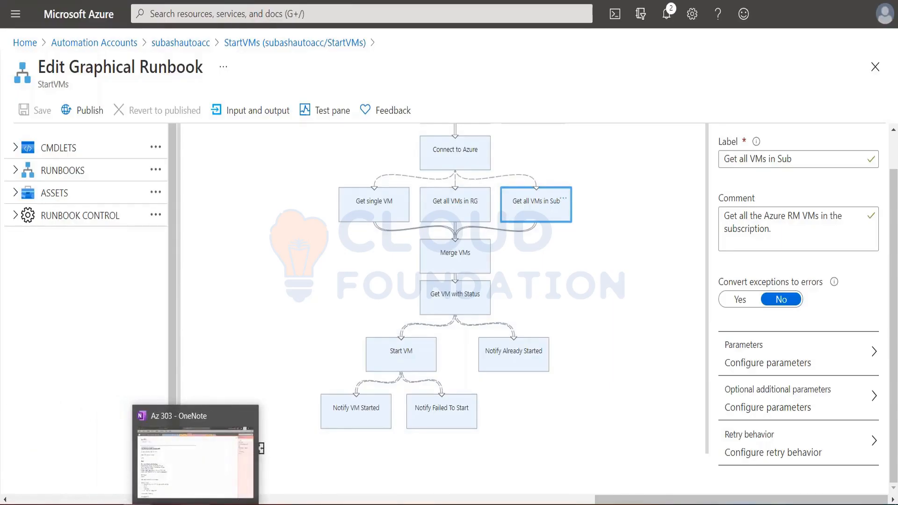
click(130, 484)
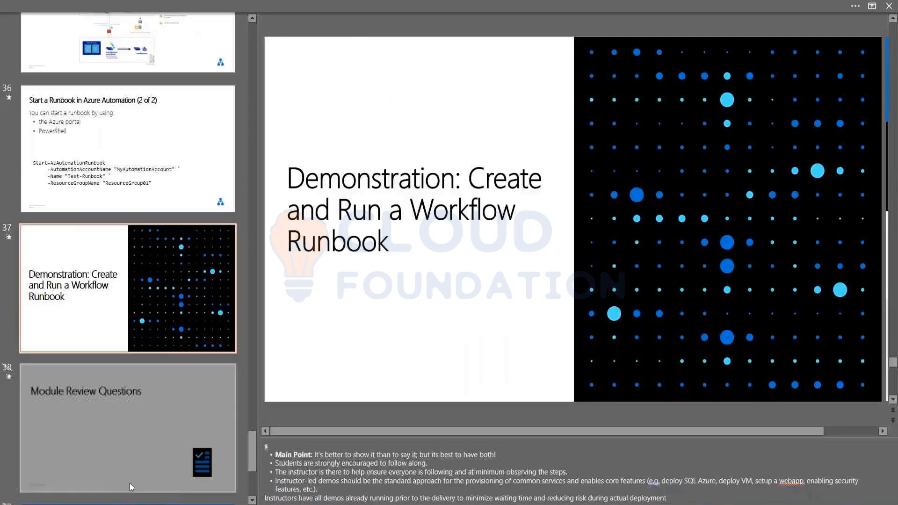
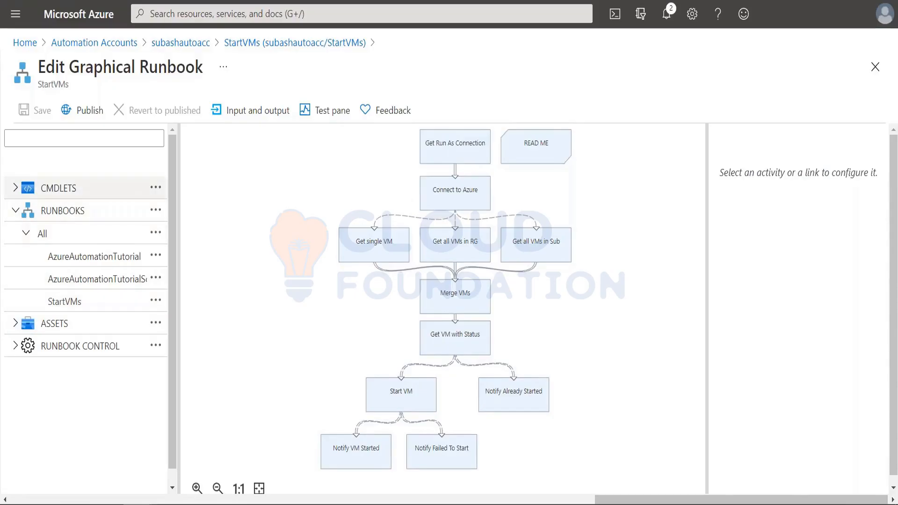
- Look through the cmdlet library of the StartVMs editor, including the Azure group, and collapse the cmdlet and runbook groups
click(15, 188)
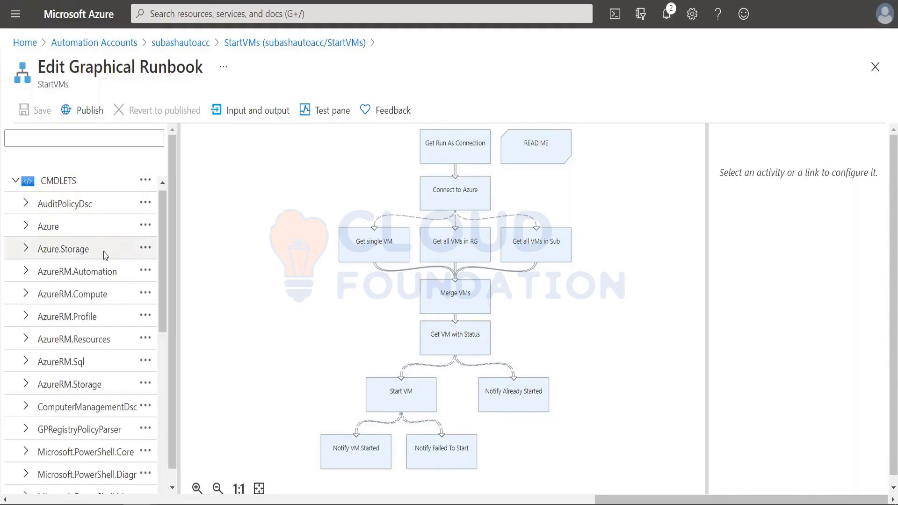
scroll(104, 256, down, 5)
scroll(104, 256, down, 4)
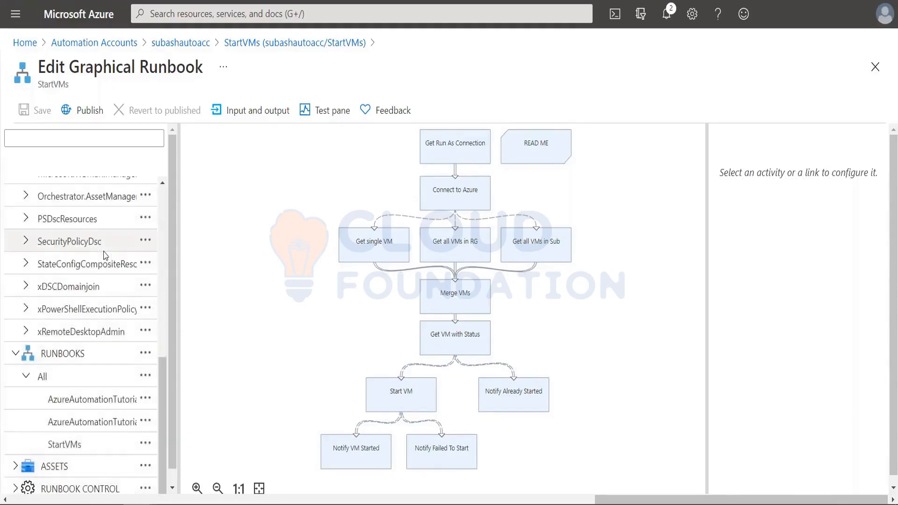
scroll(104, 256, up, 5)
scroll(104, 256, up, 4)
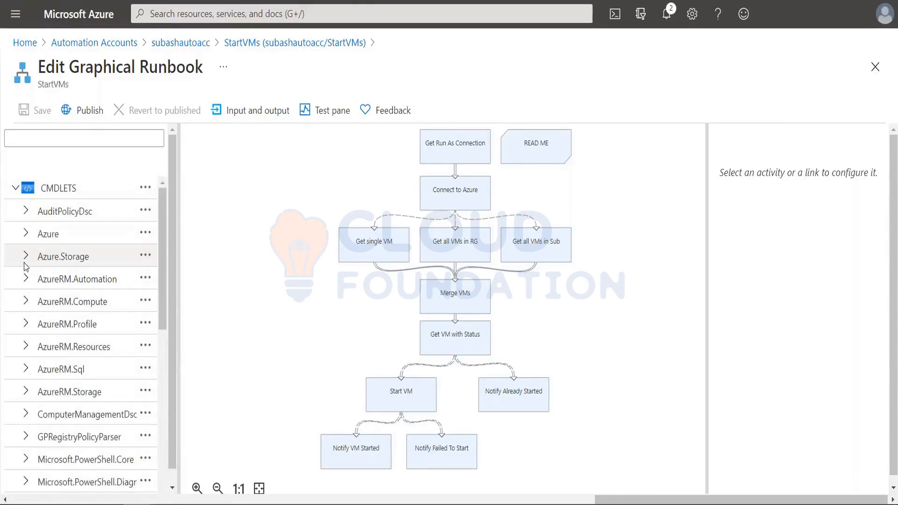
click(26, 235)
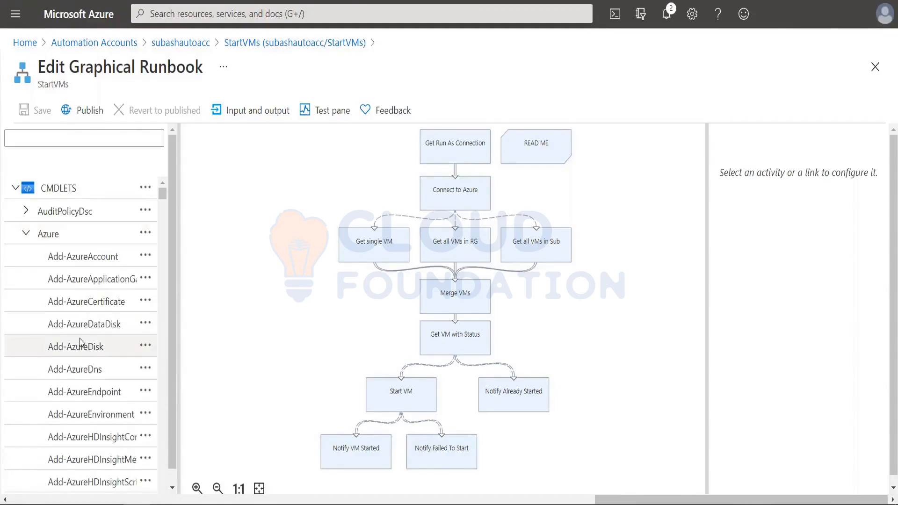
click(26, 234)
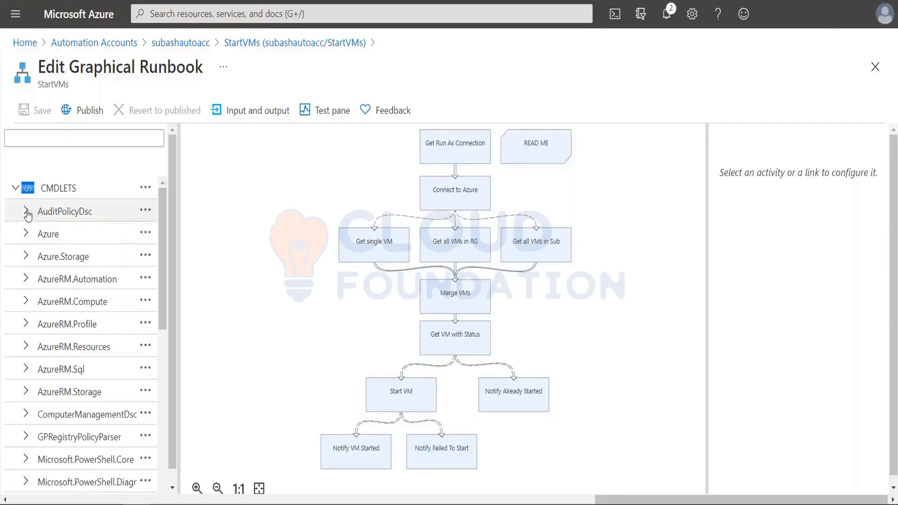
click(15, 188)
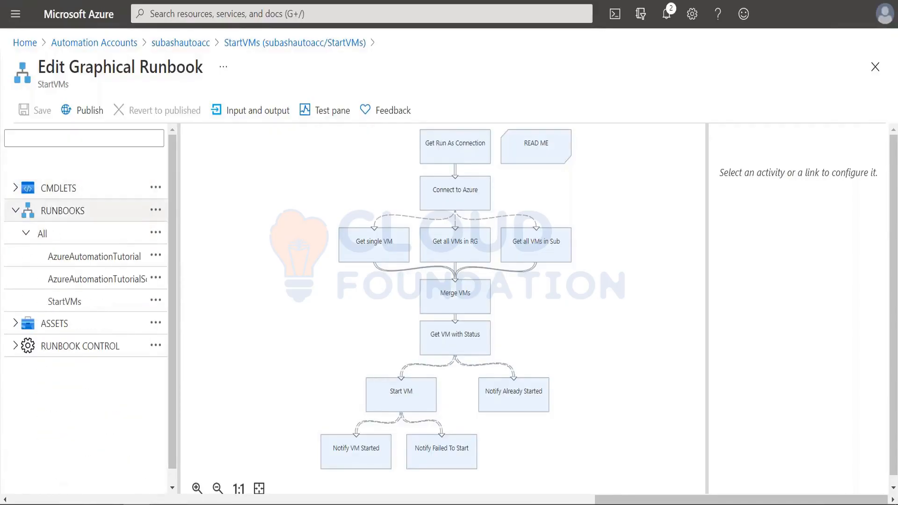
click(16, 211)
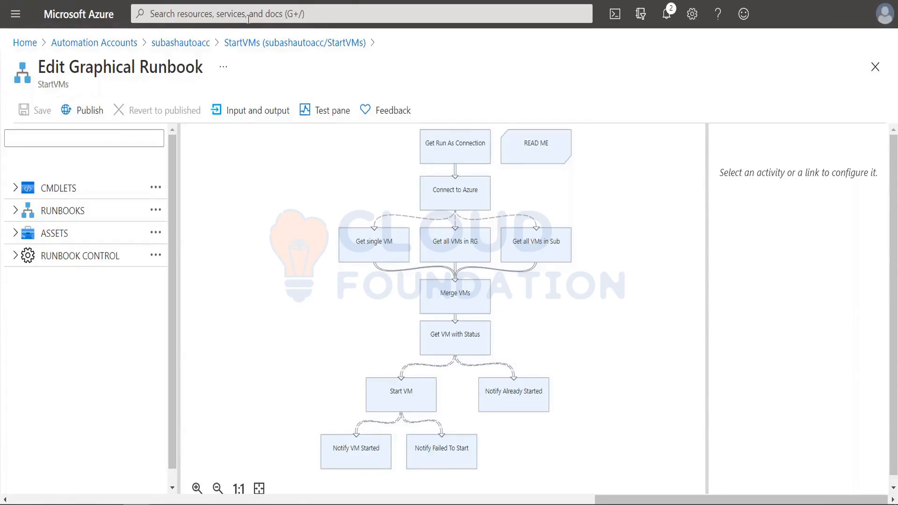
- Return to the subashautoacc runbooks list and create a graphical PowerShell Workflow runbook named TestRunbook
click(241, 43)
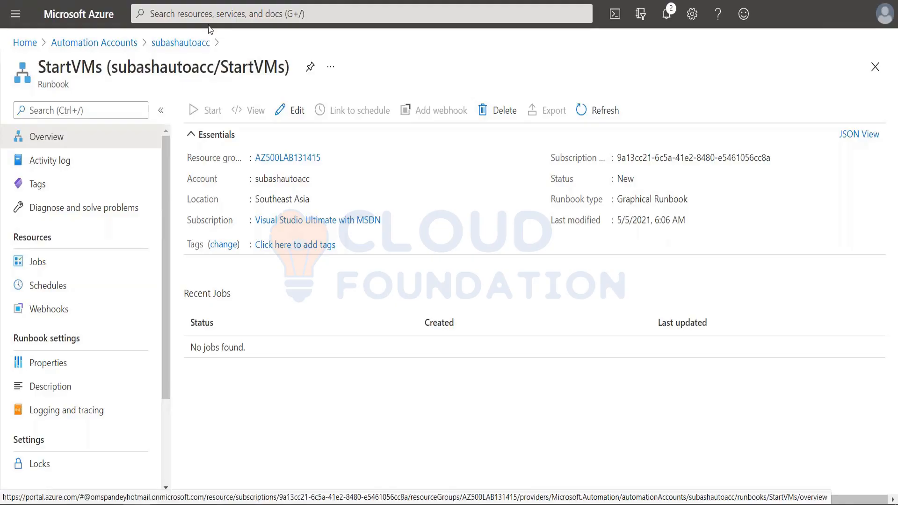
click(193, 41)
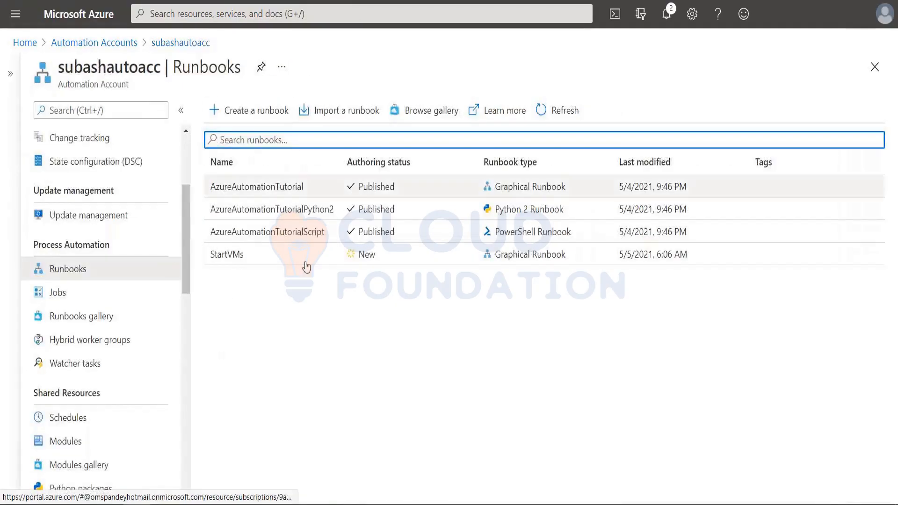
click(264, 114)
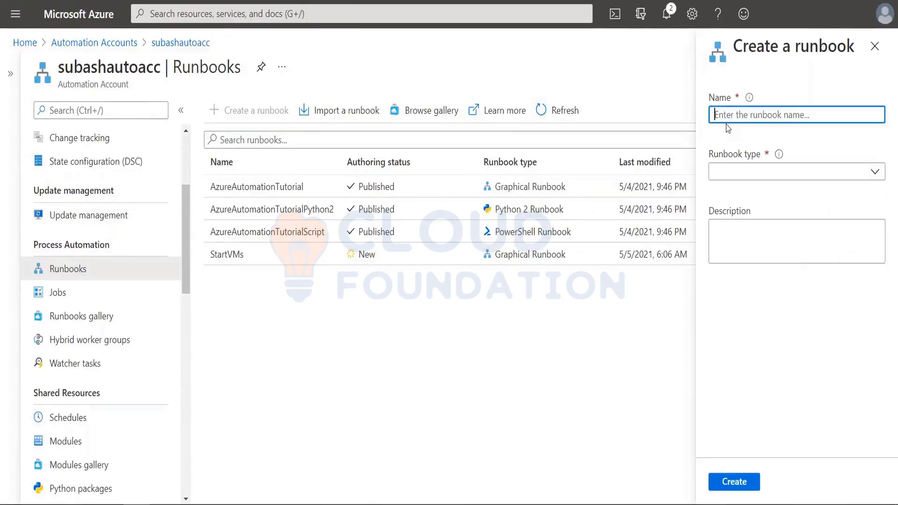
text(Tes)
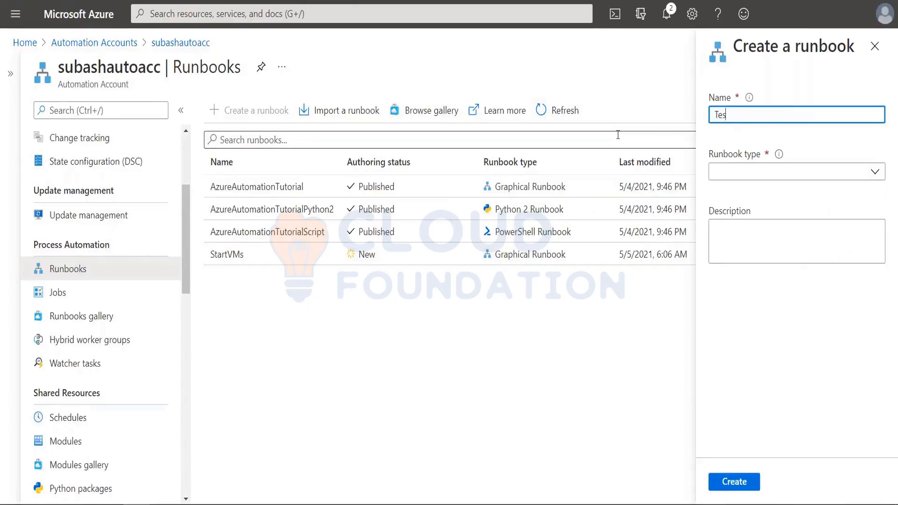
text(tRunboo)
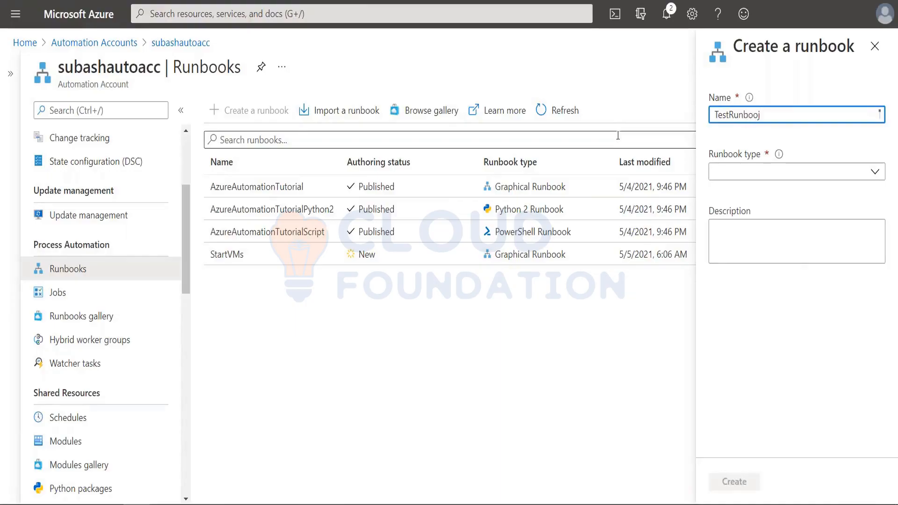
text(j)
key(BackSpace)
text(k)
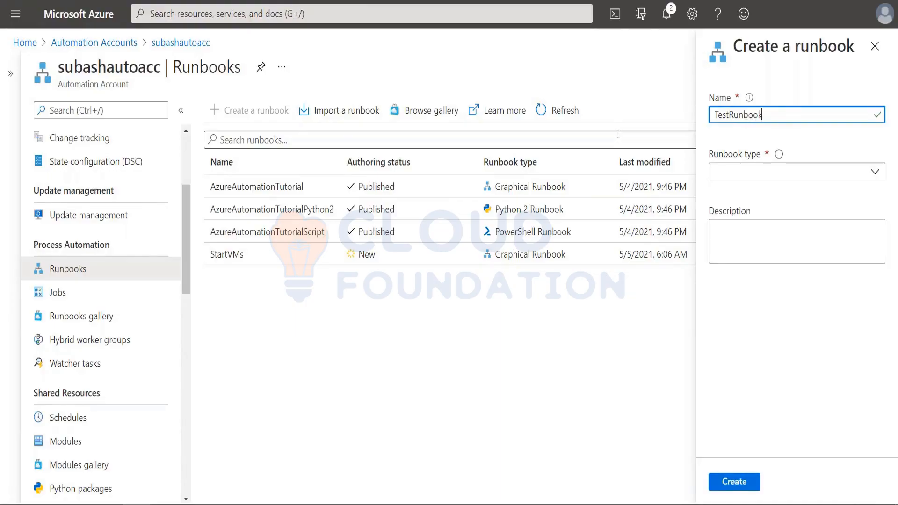
click(768, 176)
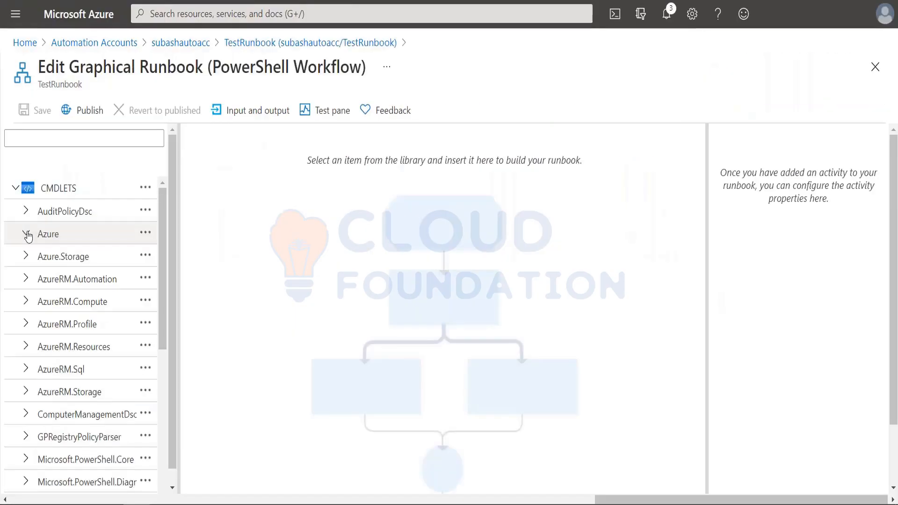
- Browse the Azure cmdlets in the library and try to place Get-AzureAccount on the TestRunbook canvas
click(24, 234)
scroll(29, 302, down, 2)
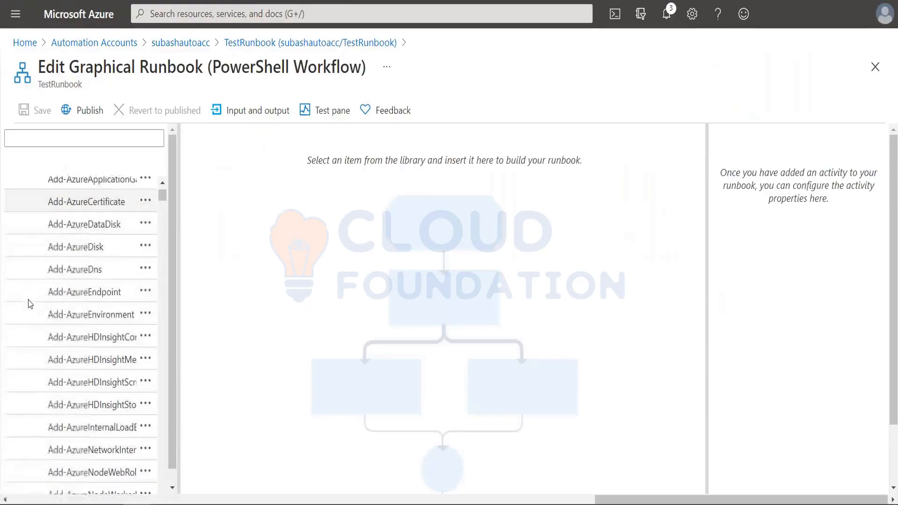
scroll(29, 302, up, 2)
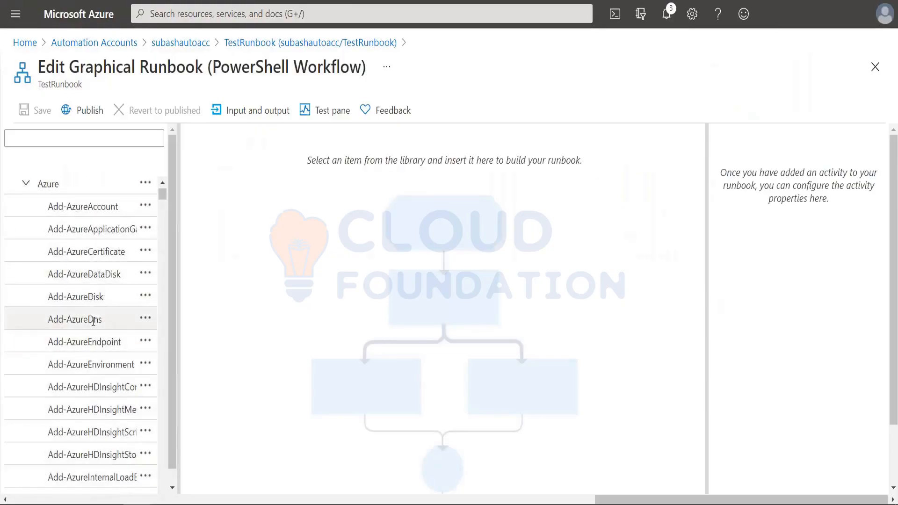
scroll(93, 321, down, 10)
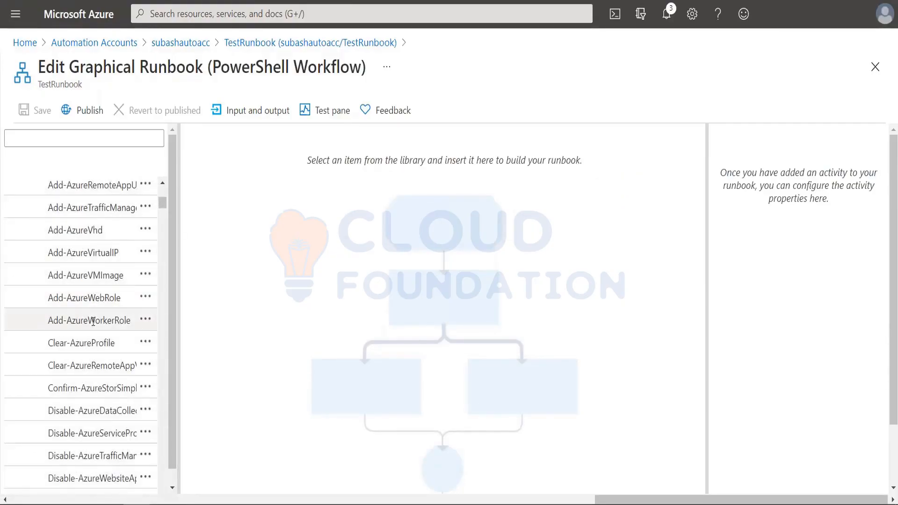
scroll(93, 321, down, 10)
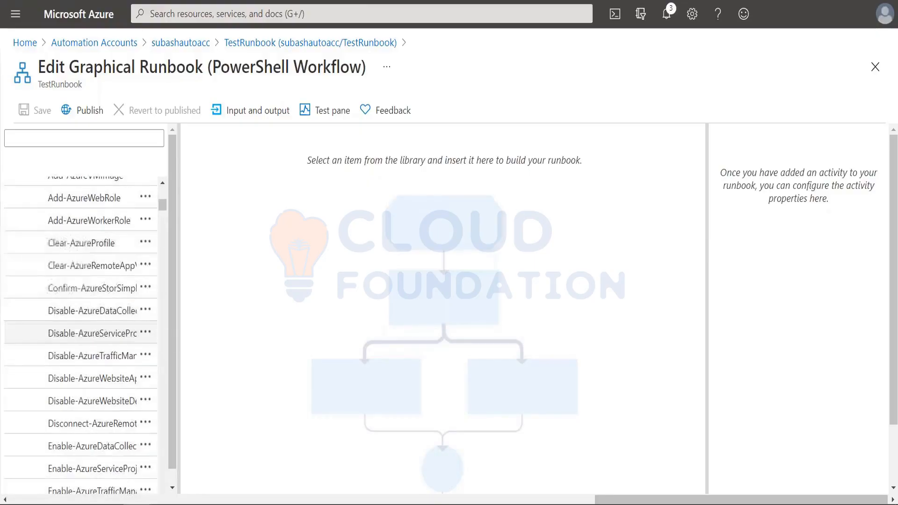
scroll(93, 321, down, 5)
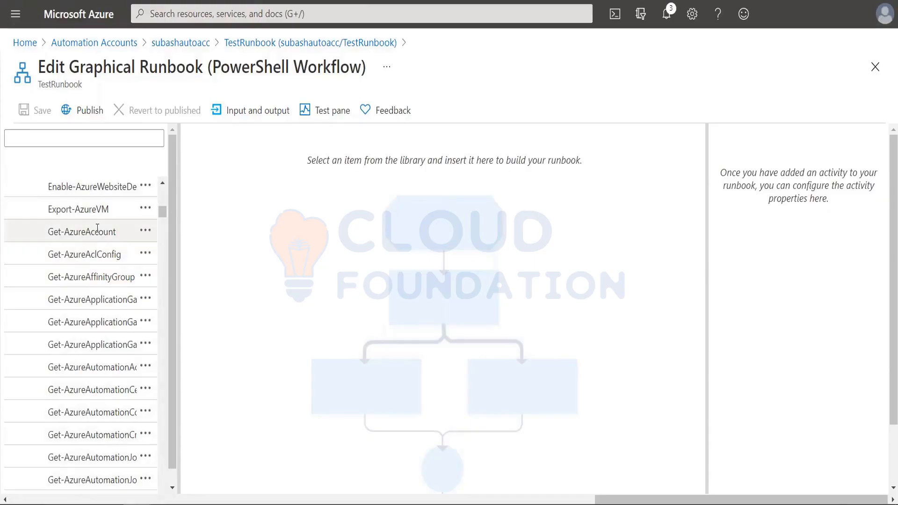
drag(106, 233, 238, 229)
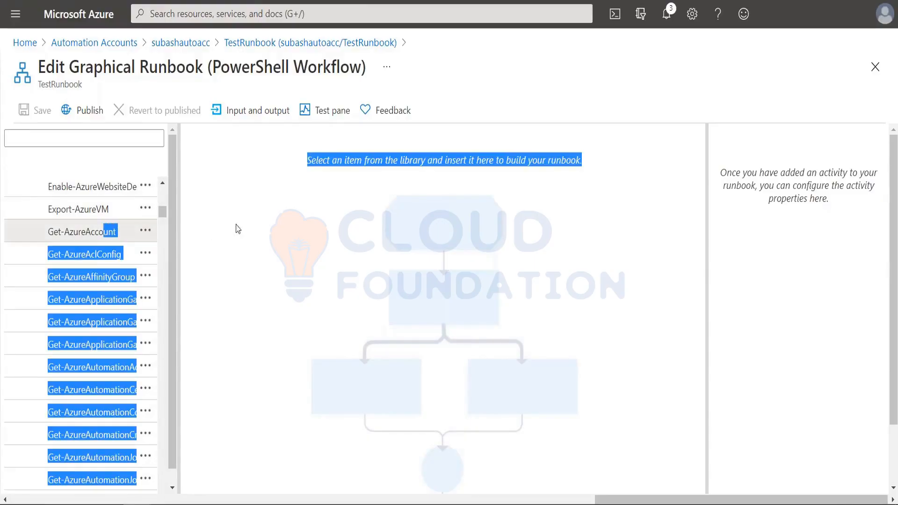
click(193, 277)
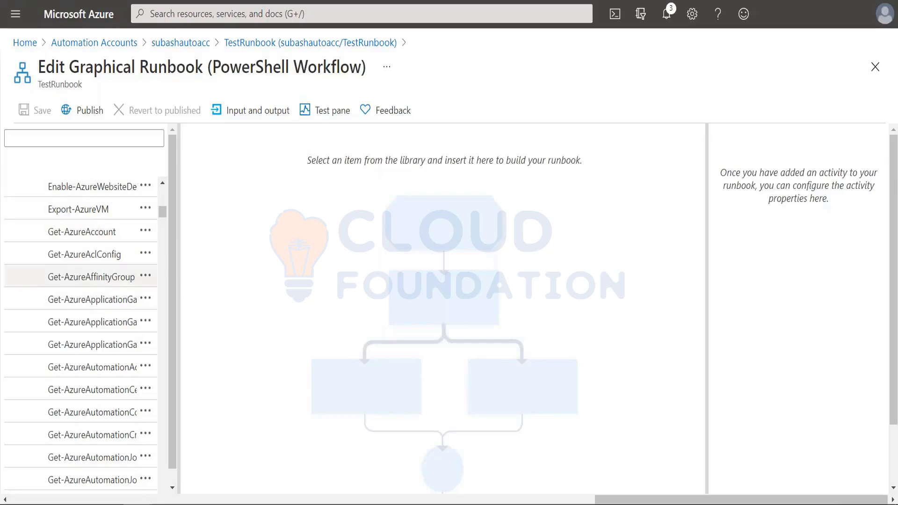
- View the option for adding the Get-AzureAclConfig cmdlet to the canvas
drag(61, 254, 66, 254)
click(145, 254)
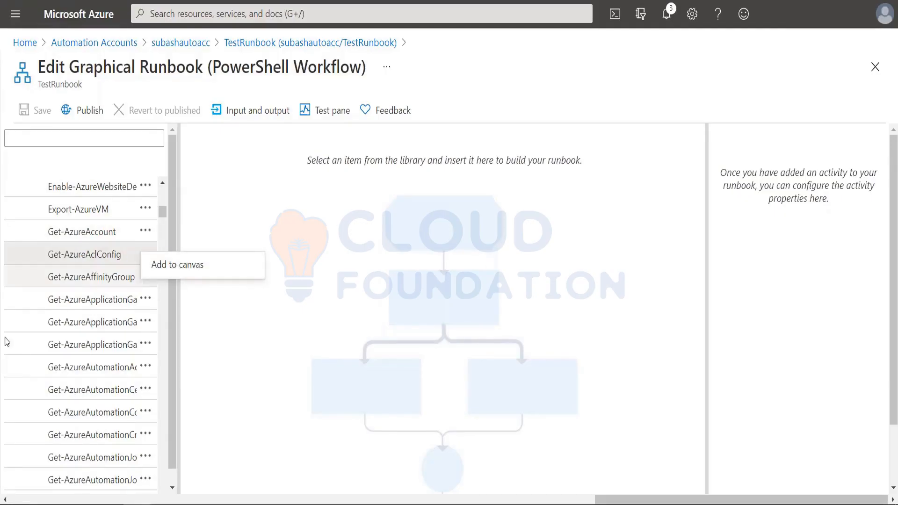
scroll(110, 315, up, 2)
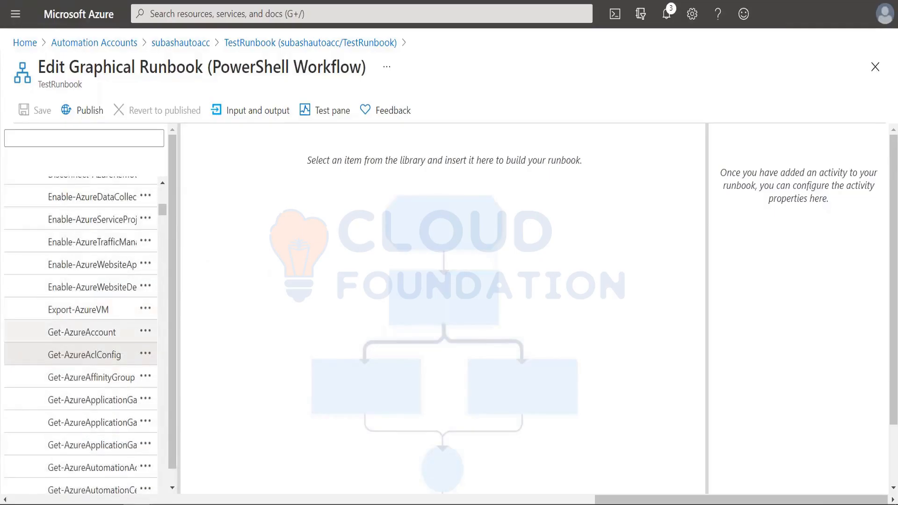
- Add the Export-AzureVM and Get-AzureAccount cmdlets to the TestRunbook canvas
scroll(144, 310, up, 1)
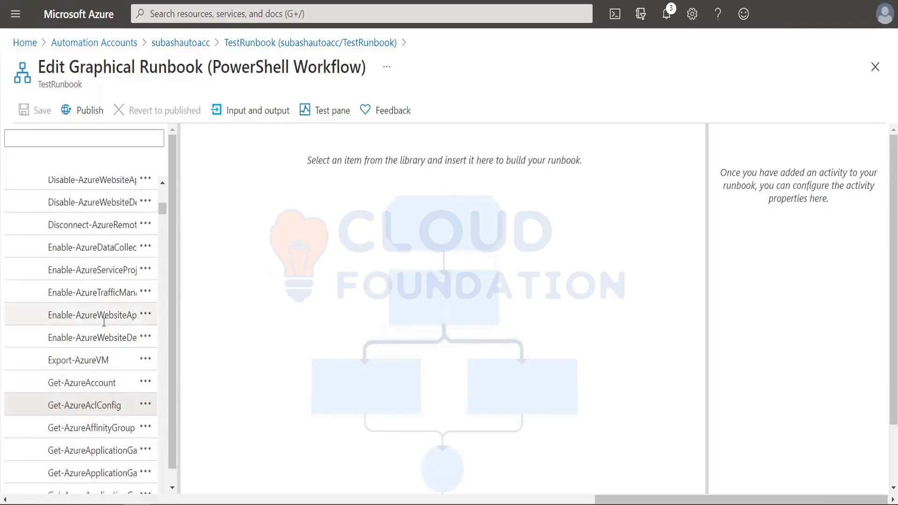
click(146, 358)
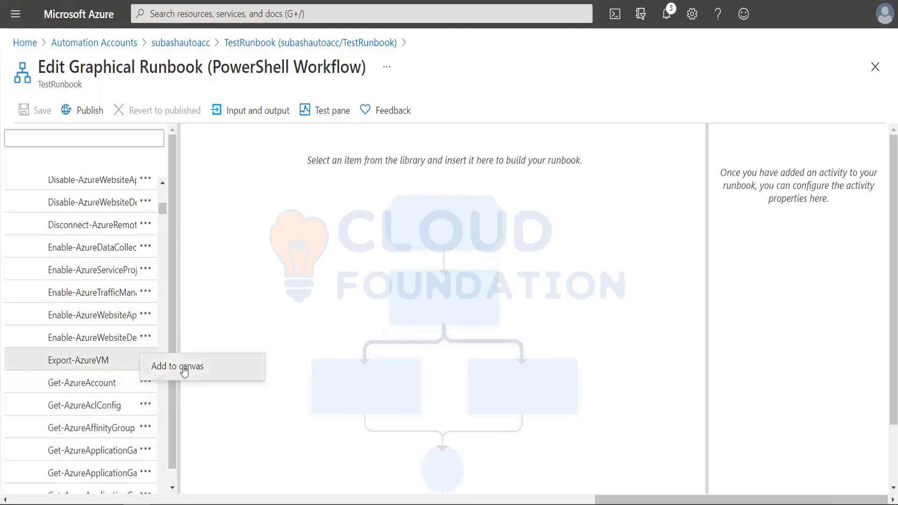
click(184, 367)
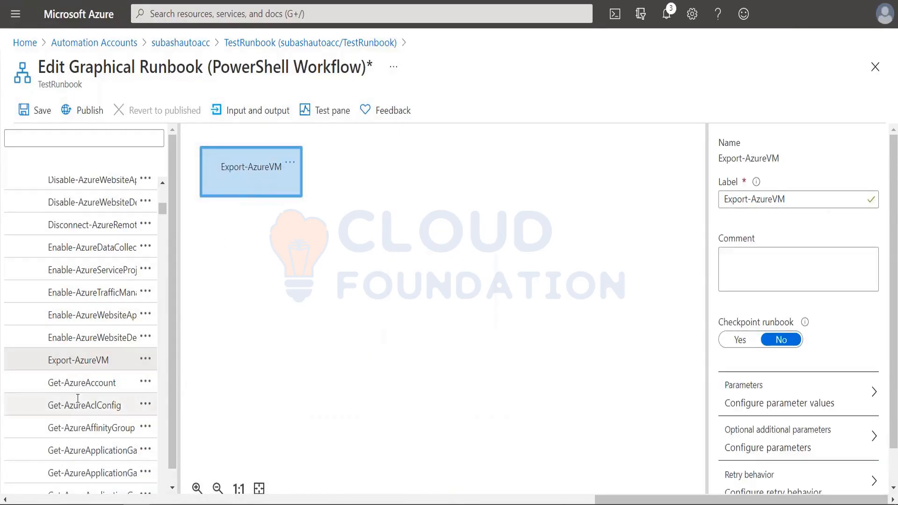
click(148, 384)
click(201, 391)
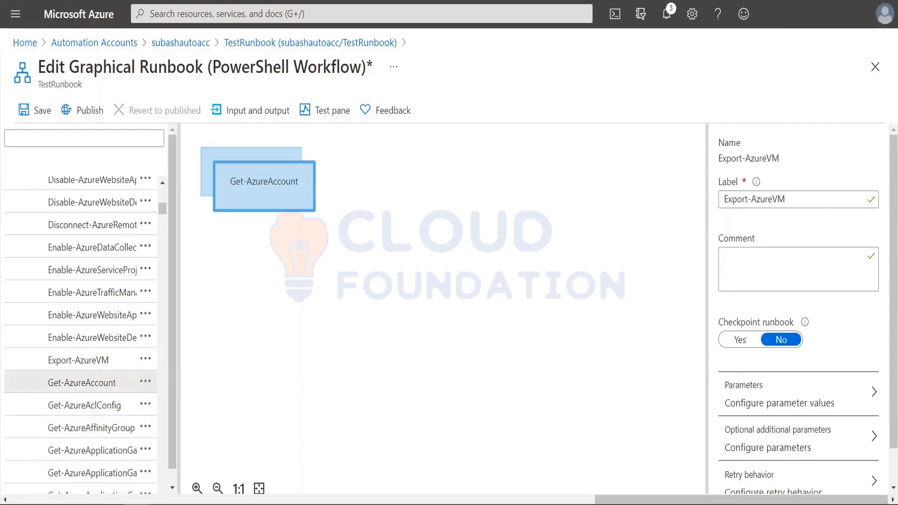
- Place Export-AzureVM below Get-AzureAccount, link Get-AzureAccount to it, and save the runbook
click(216, 159)
drag(220, 161, 242, 252)
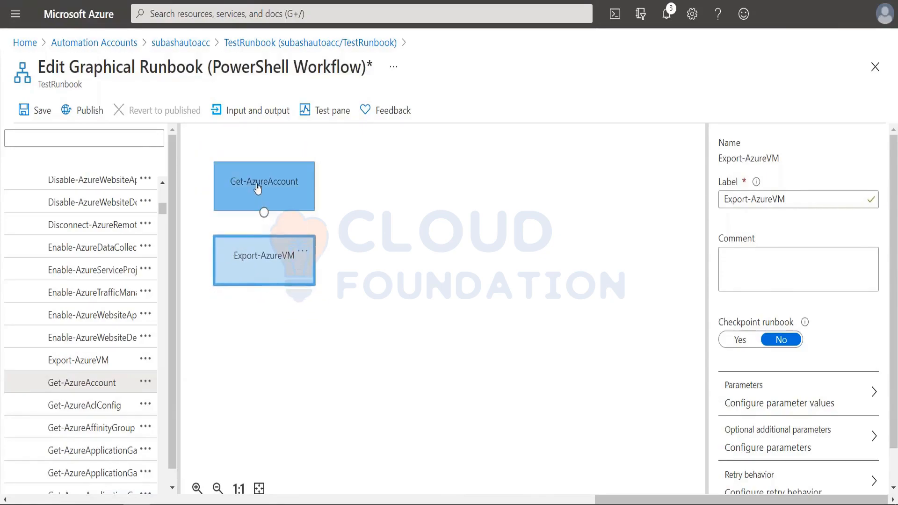
mouse_move(264, 213)
mouse_down()
mouse_move(267, 243)
mouse_move(264, 236)
mouse_up()
click(35, 113)
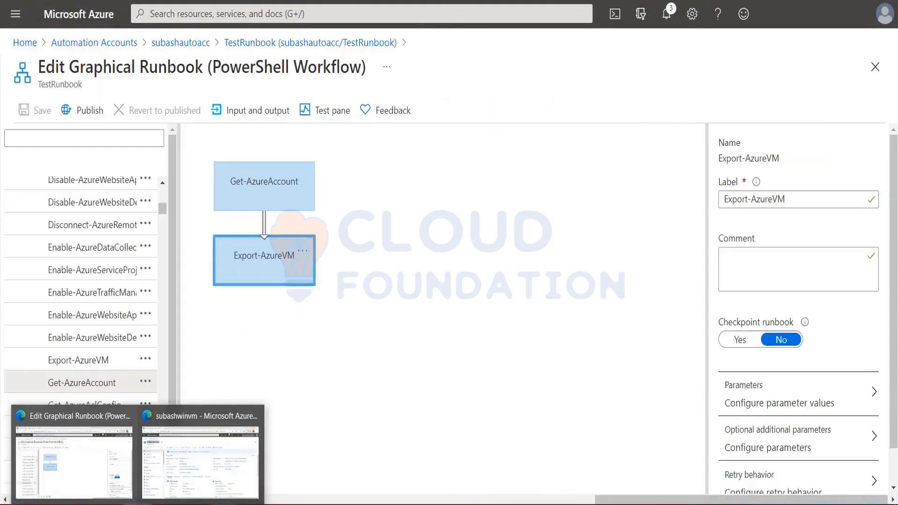
- Switch to the running PowerPoint slide show of the AZ-303: Microsoft Azure Architect Technologies presentation
mouse_move(138, 504)
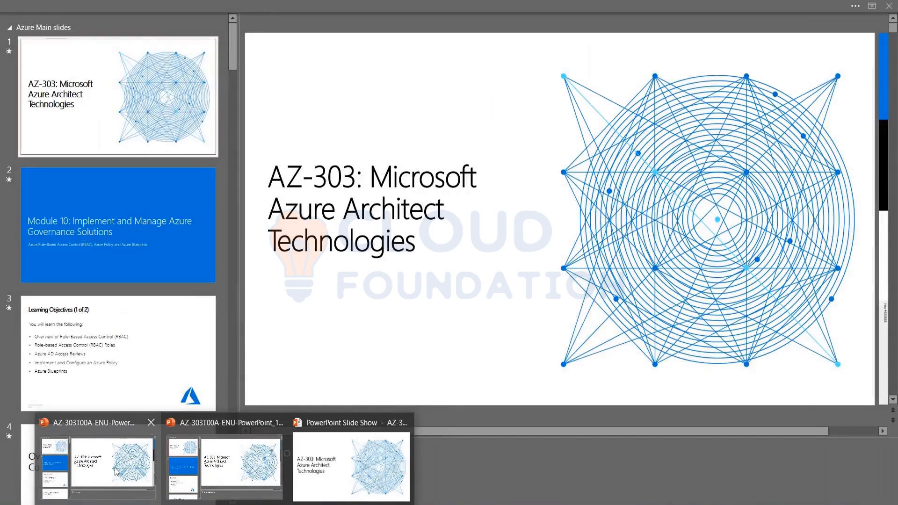
click(351, 461)
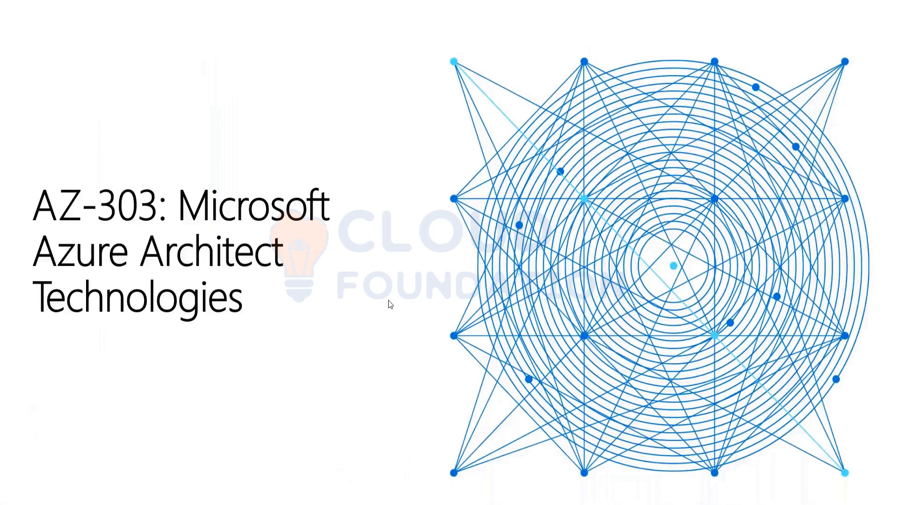
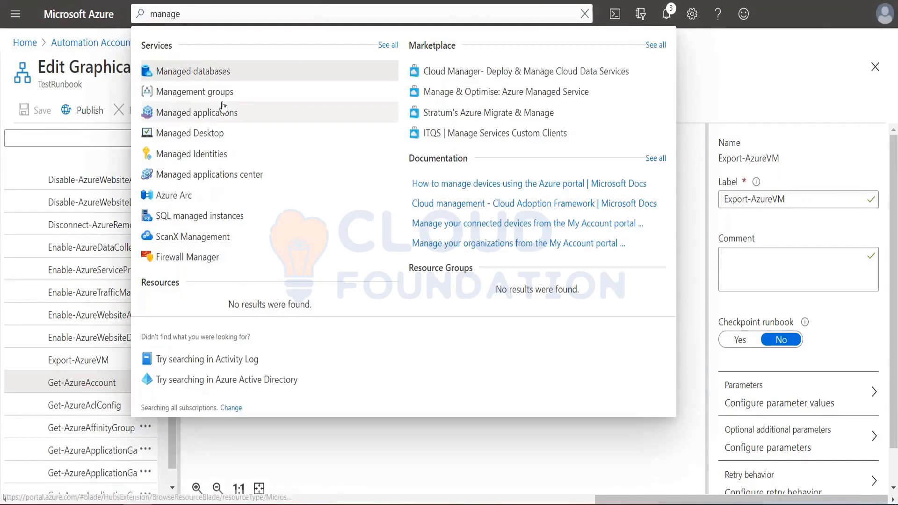
- Open the Tenant Root Group management group and start a new role assignment in its access control
click(194, 92)
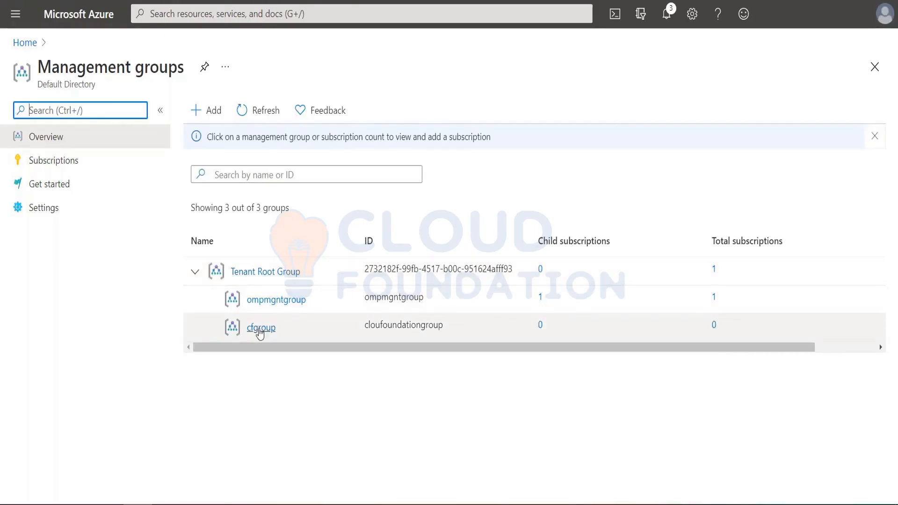
click(263, 271)
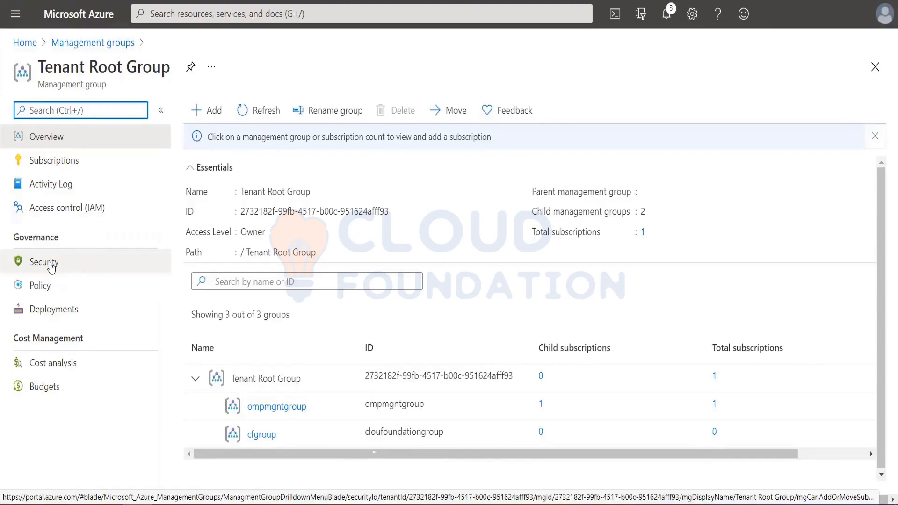
click(54, 213)
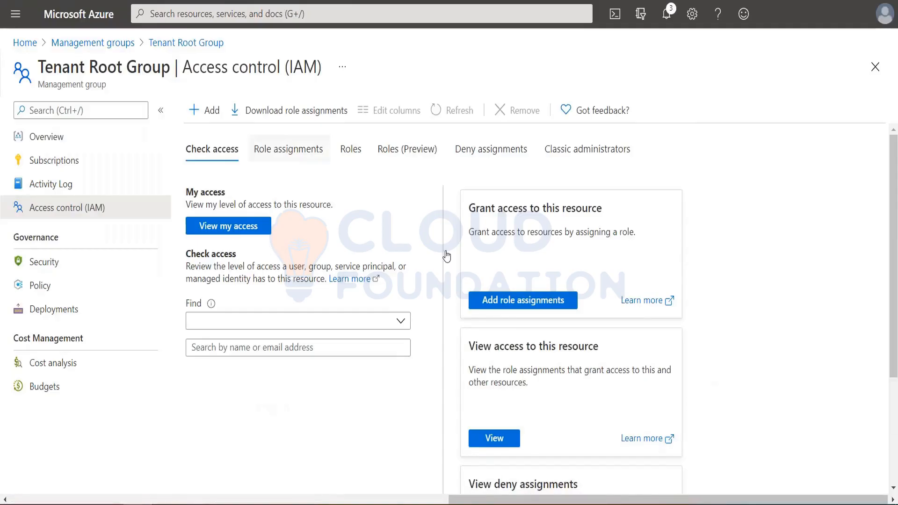
click(555, 302)
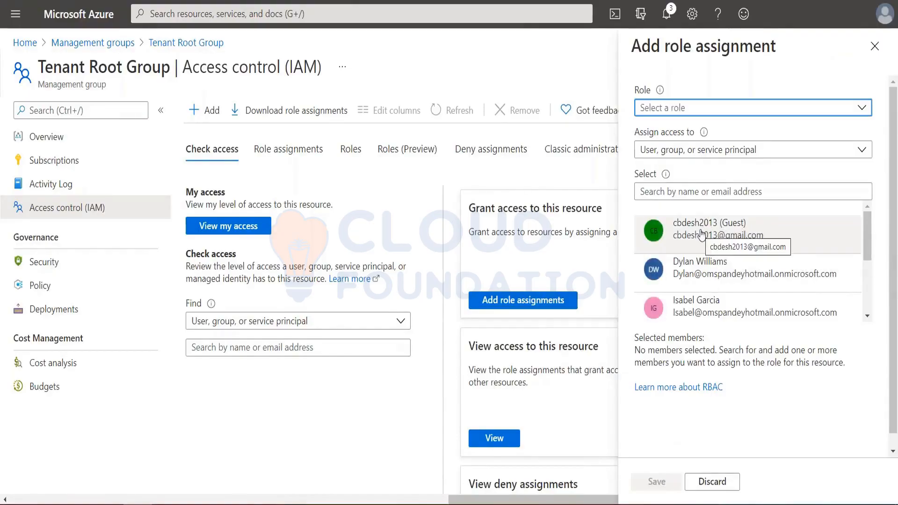
- Review the selectable members and the Assign access to options, and consult the RBAC in the Azure Portal slide in PowerPoint
scroll(702, 236, down, 3)
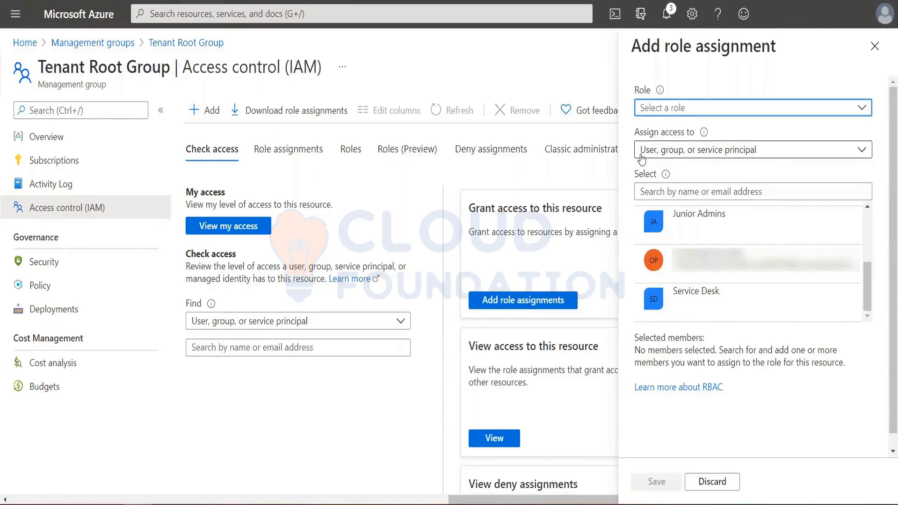
click(714, 151)
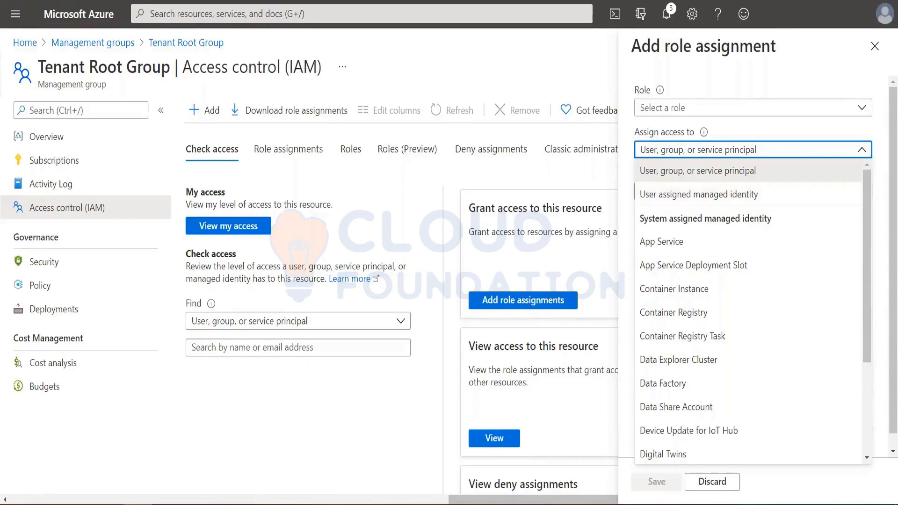
scroll(664, 407, down, 4)
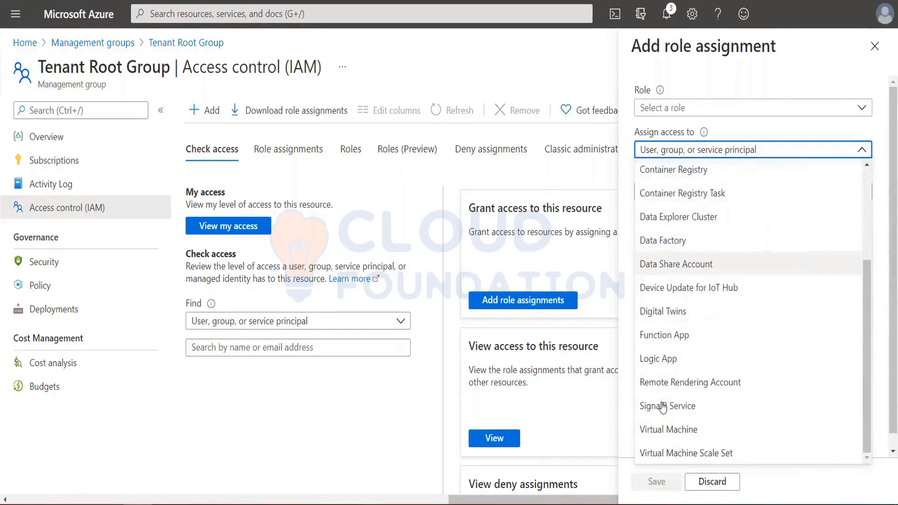
scroll(663, 407, up, 3)
scroll(663, 407, up, 1)
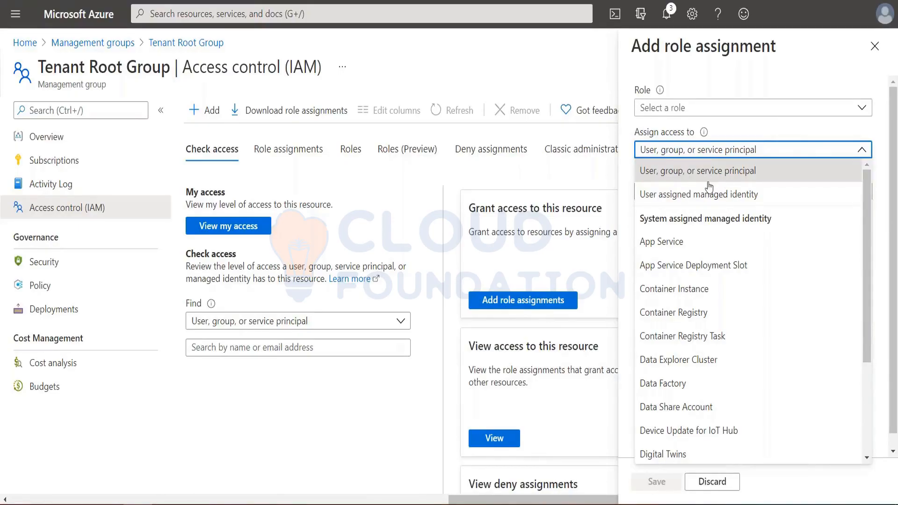
click(716, 76)
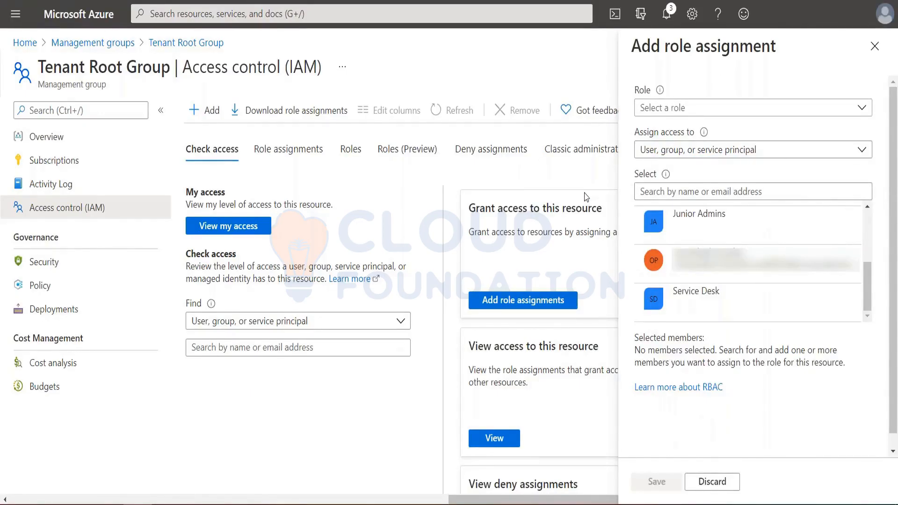
key(alt+Tab)
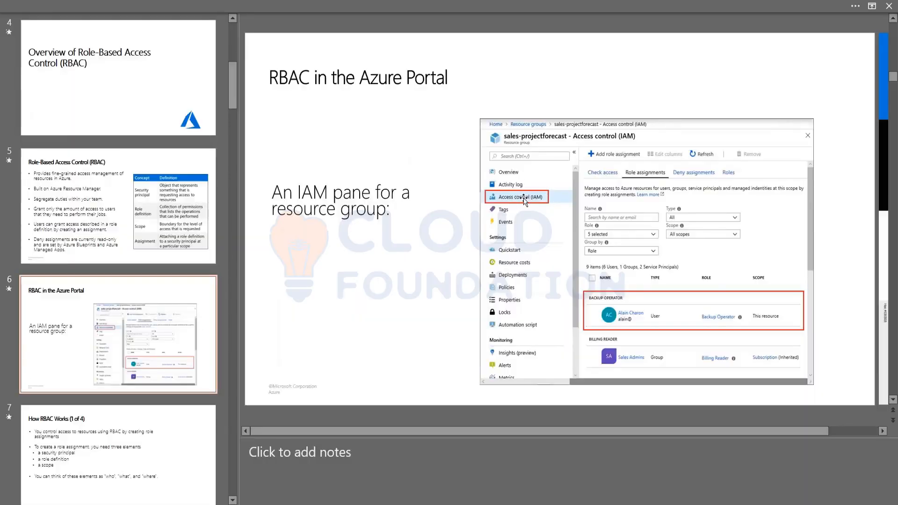
key(alt+Tab)
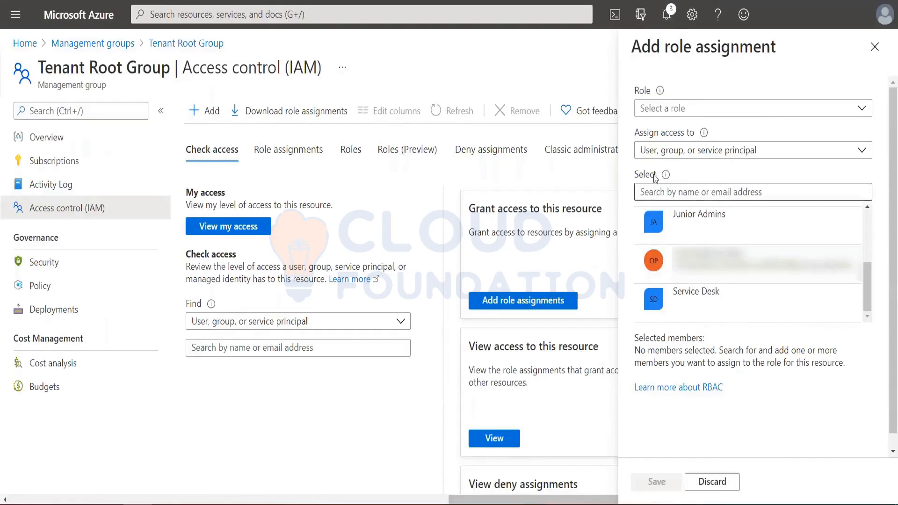
- Look through the roles available for the Tenant Root Group role assignment, from Owner down to Workbook Reader
click(674, 111)
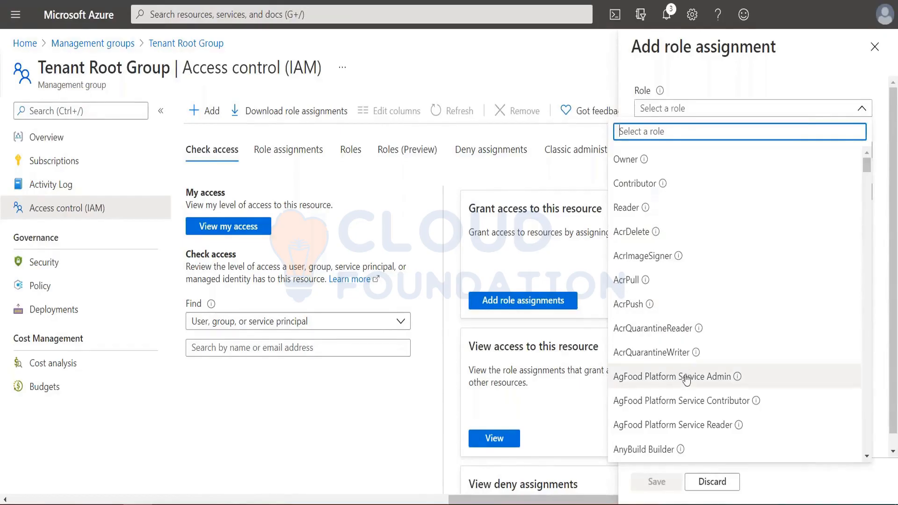
scroll(687, 371, down, 2)
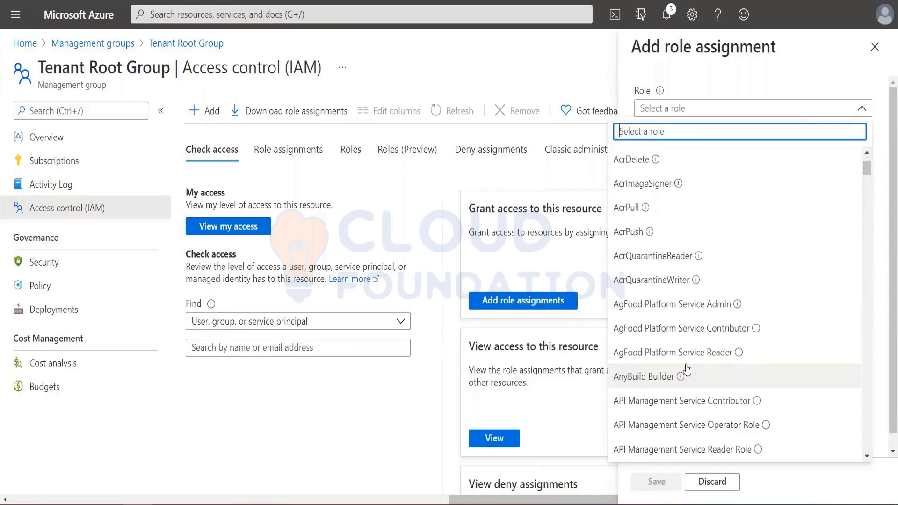
scroll(687, 371, down, 3)
scroll(687, 371, up, 5)
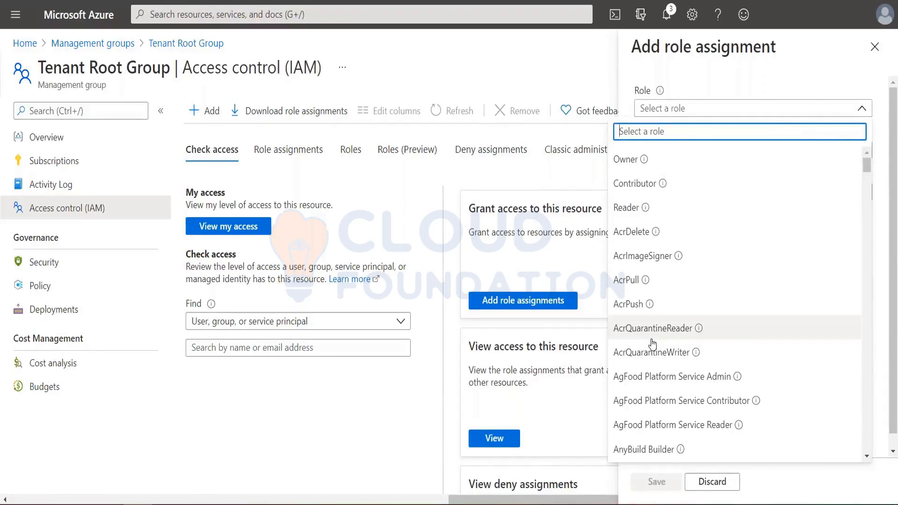
scroll(653, 344, down, 5)
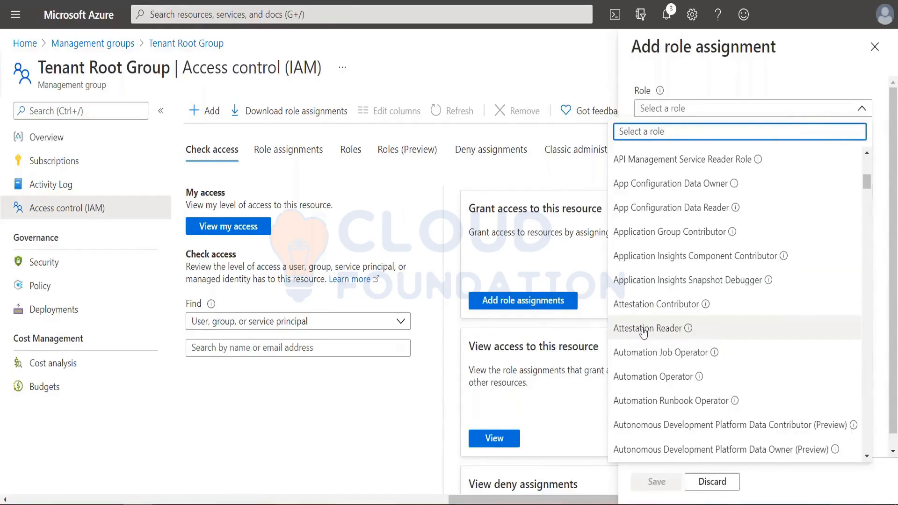
scroll(656, 336, down, 7)
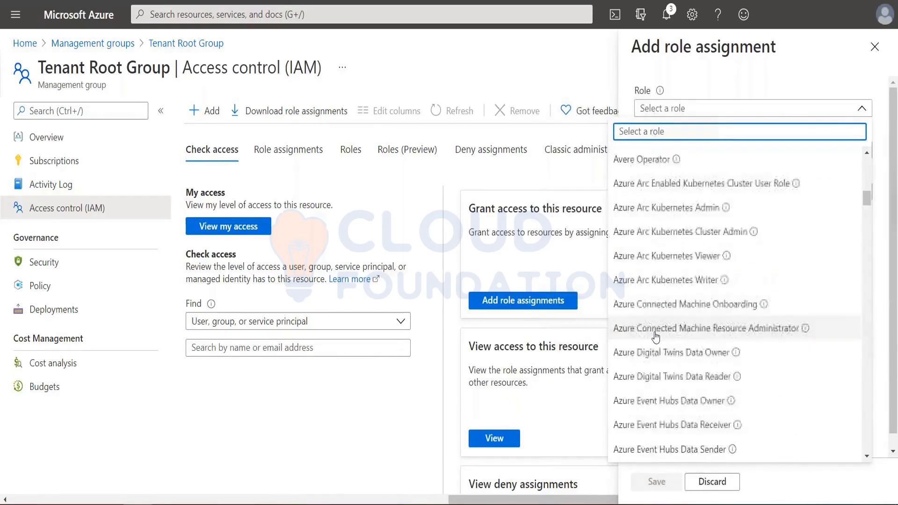
scroll(656, 336, down, 2)
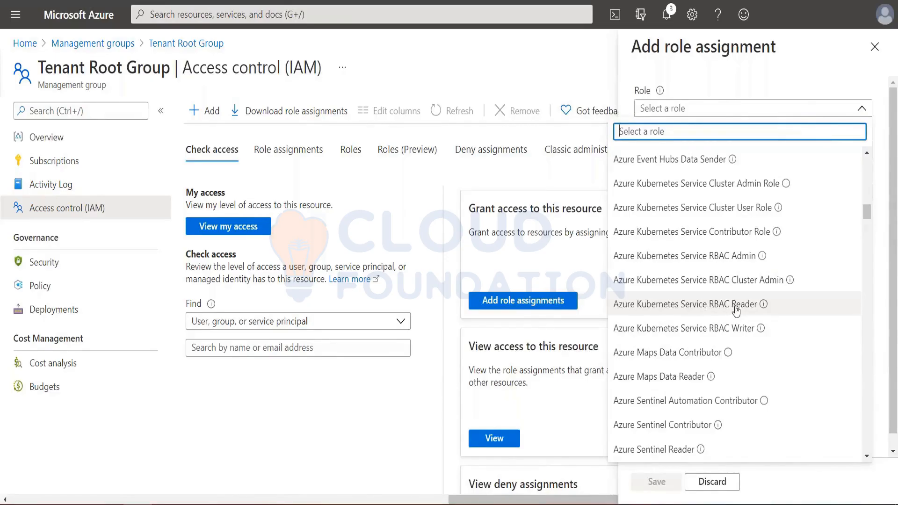
scroll(708, 398, down, 5)
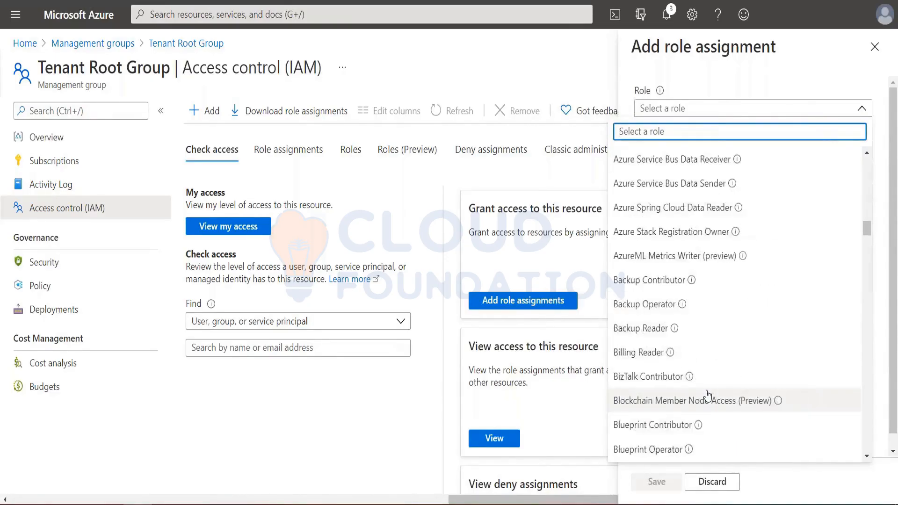
scroll(708, 397, down, 2)
scroll(708, 397, down, 7)
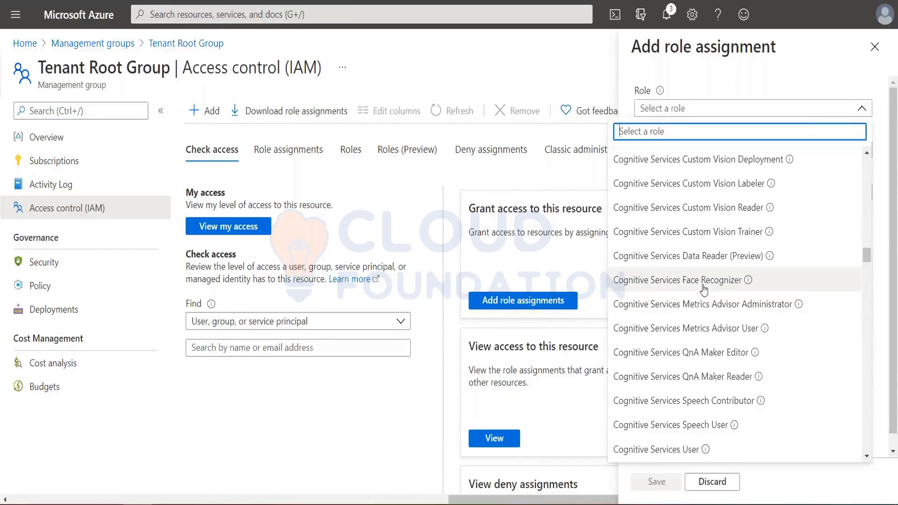
scroll(704, 397, down, 10)
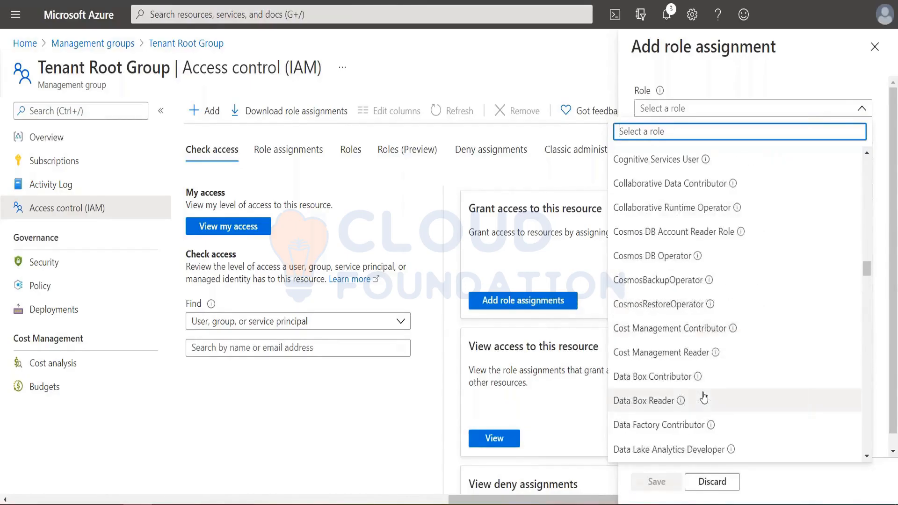
scroll(705, 397, down, 15)
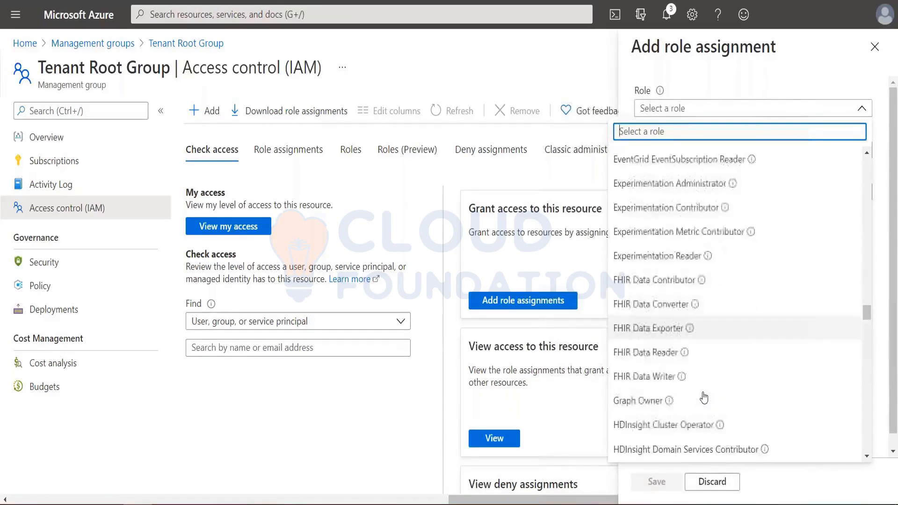
scroll(704, 397, down, 12)
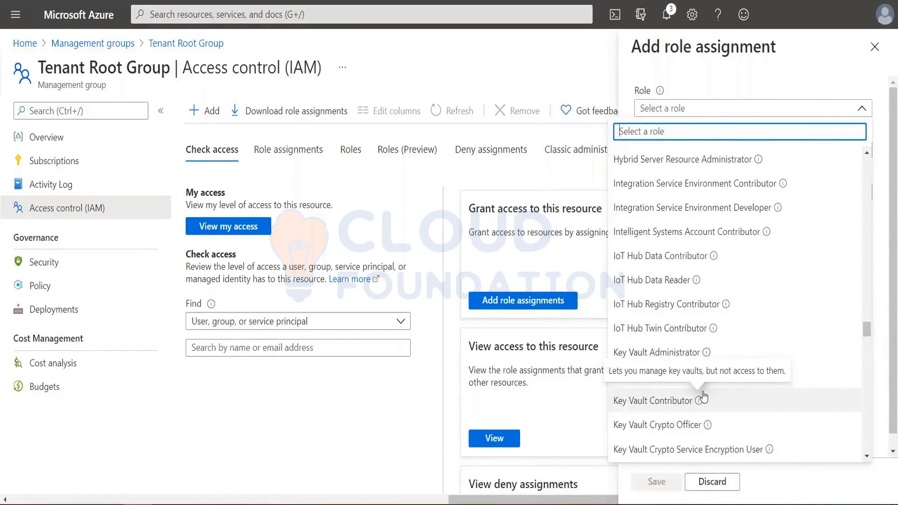
scroll(704, 397, down, 20)
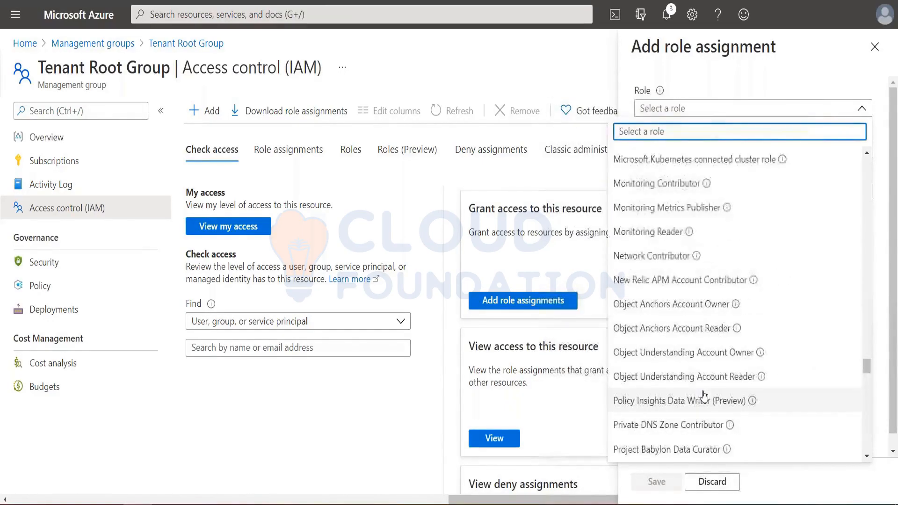
scroll(704, 397, down, 20)
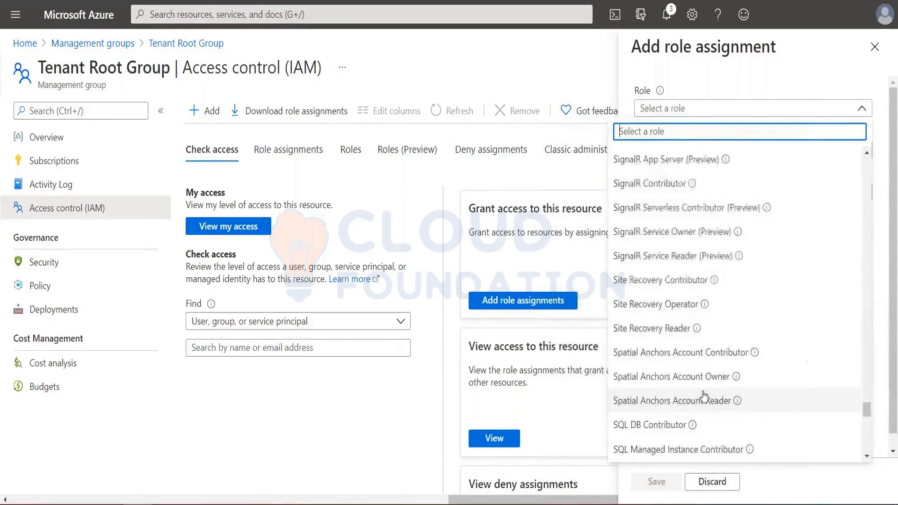
scroll(704, 396, down, 7)
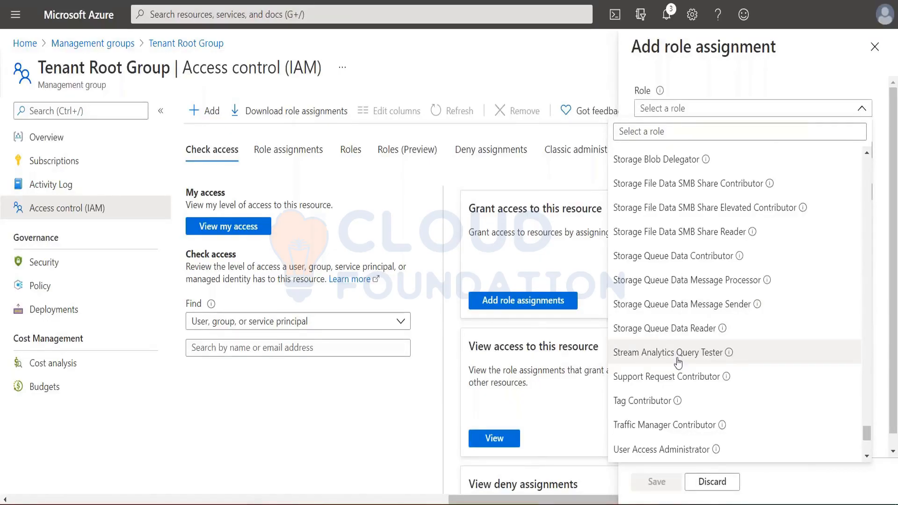
scroll(679, 363, down, 5)
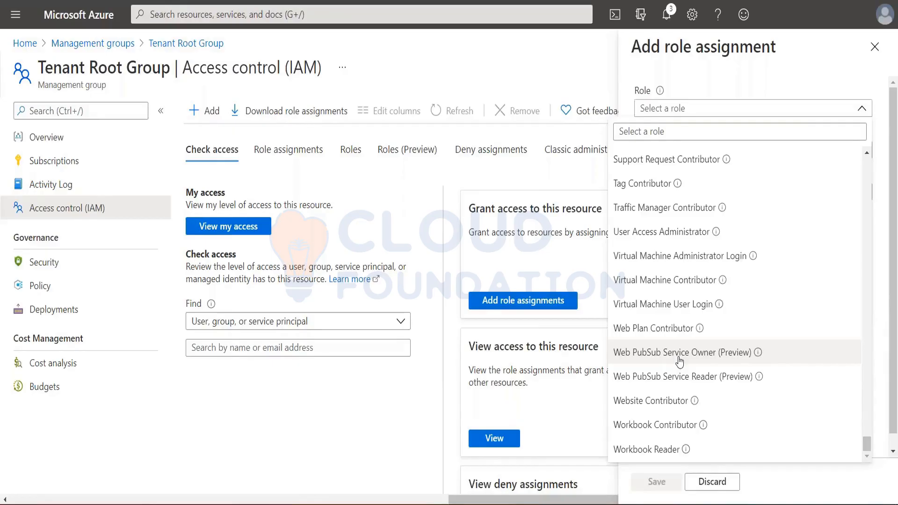
- Choose the Contributor role for the Tenant Root Group assignment, with access assigned to User, group, or service principal
click(705, 97)
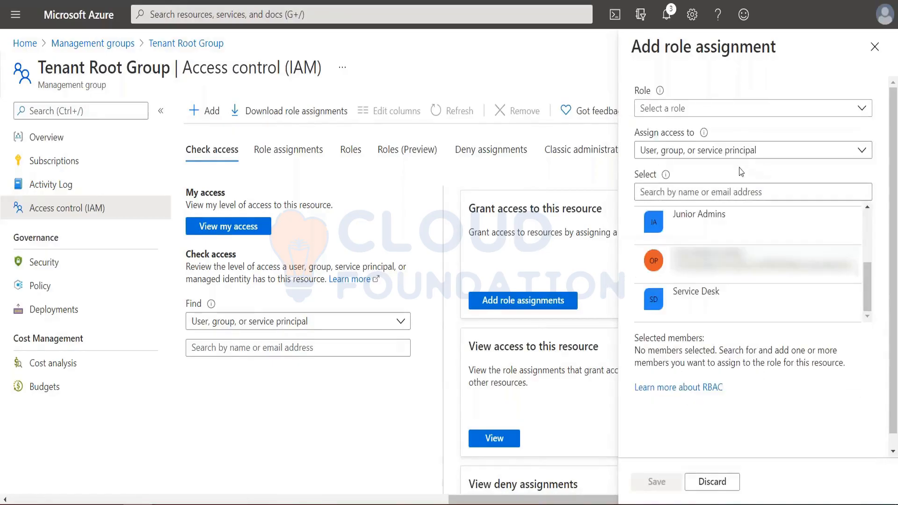
click(732, 150)
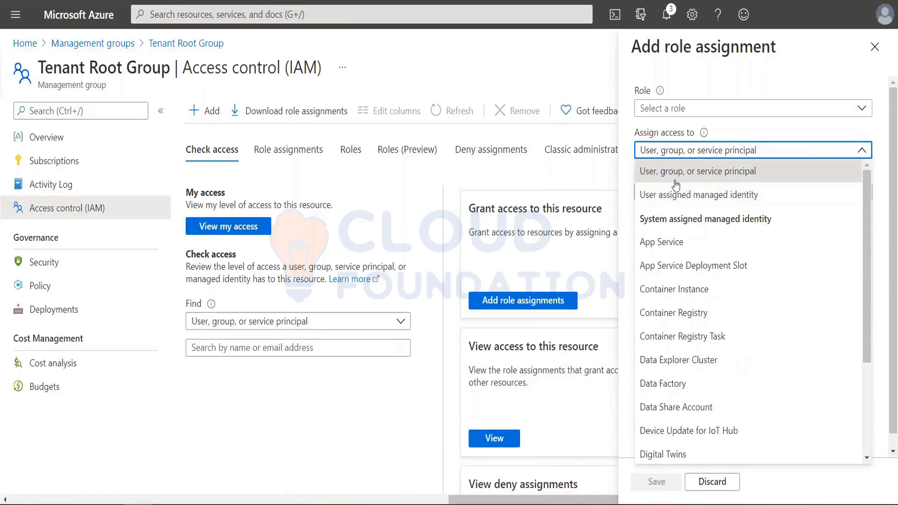
click(742, 133)
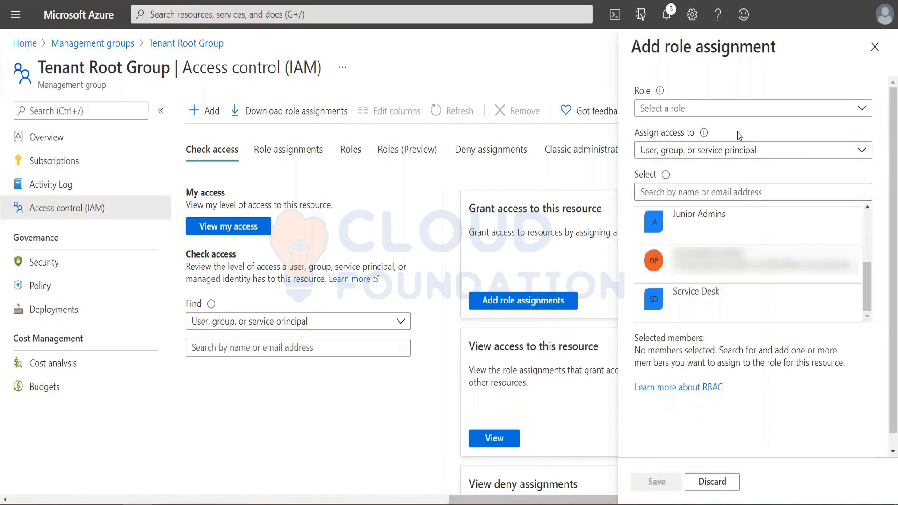
click(716, 112)
click(660, 185)
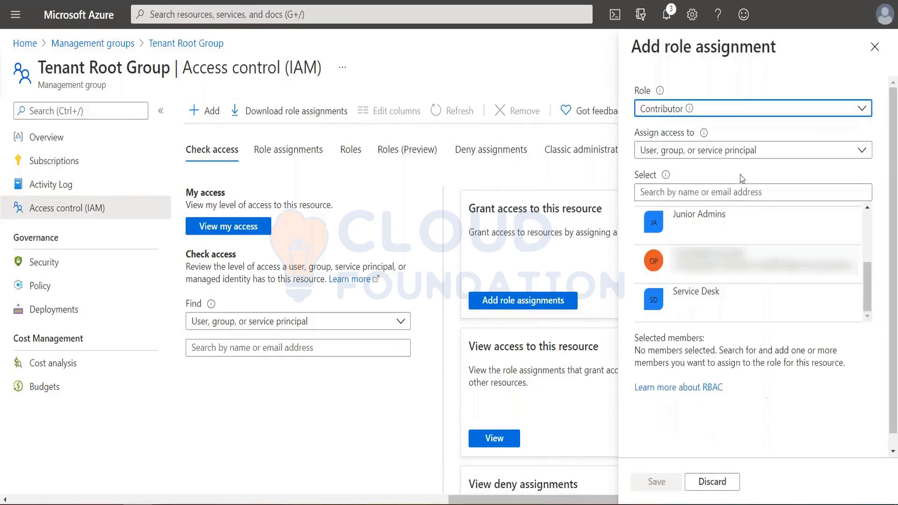
click(687, 152)
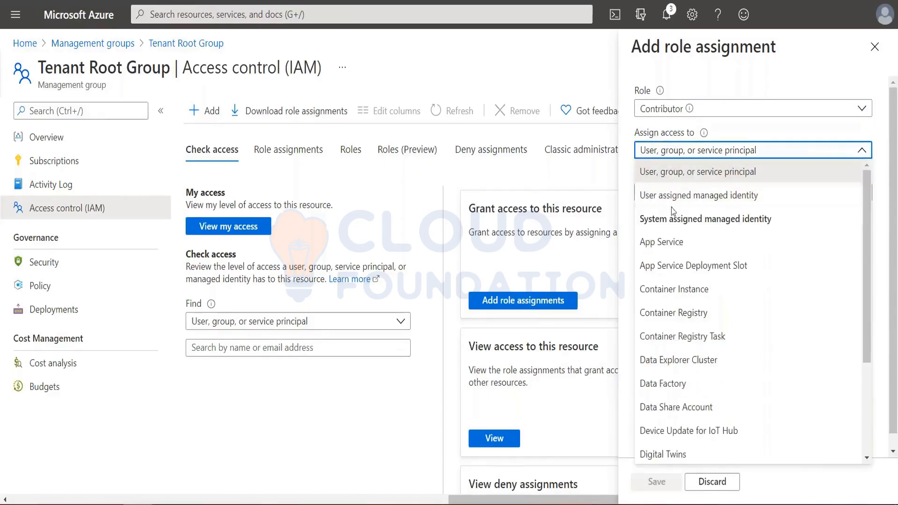
click(679, 177)
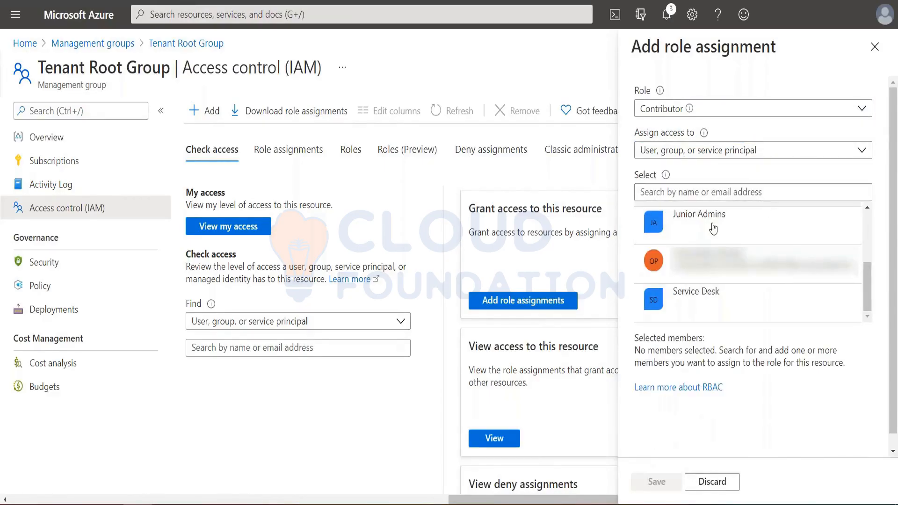
- Search the selectable members by a user's first name, clear the search, and close the role assignment without saving
scroll(699, 253, down, 1)
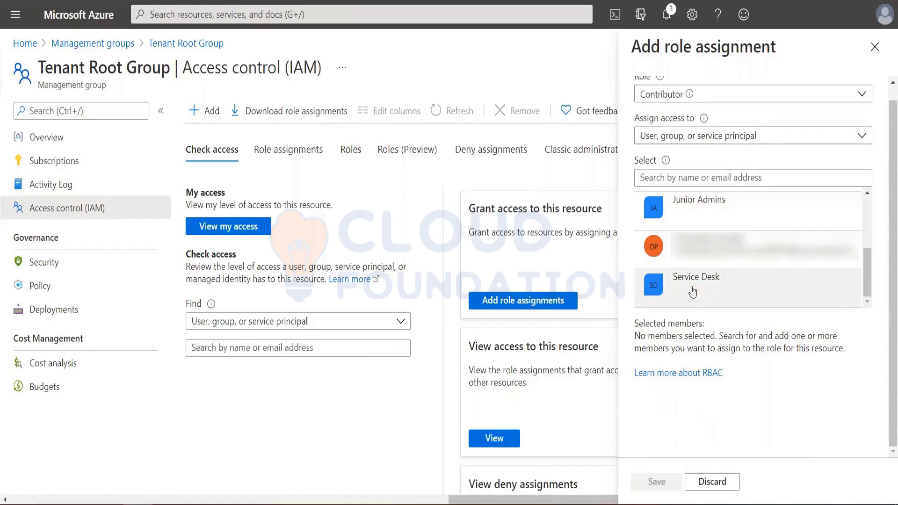
click(730, 179)
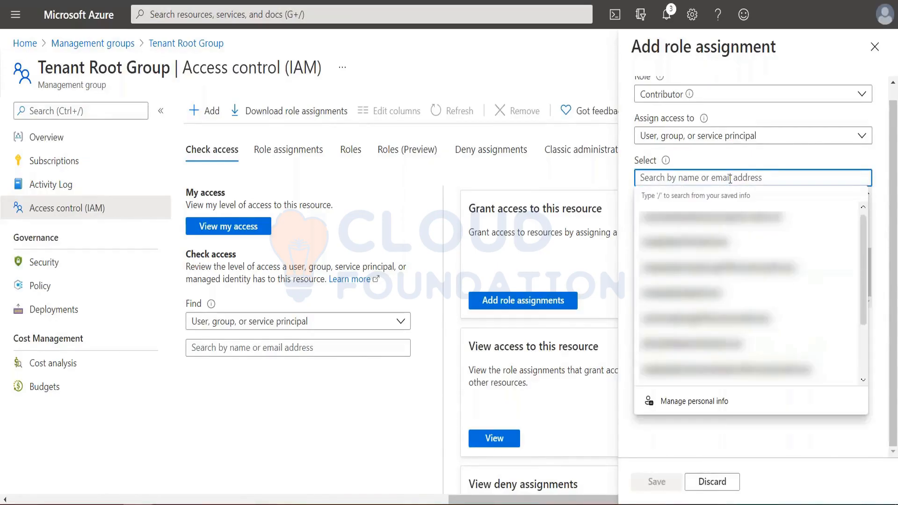
text(dyl)
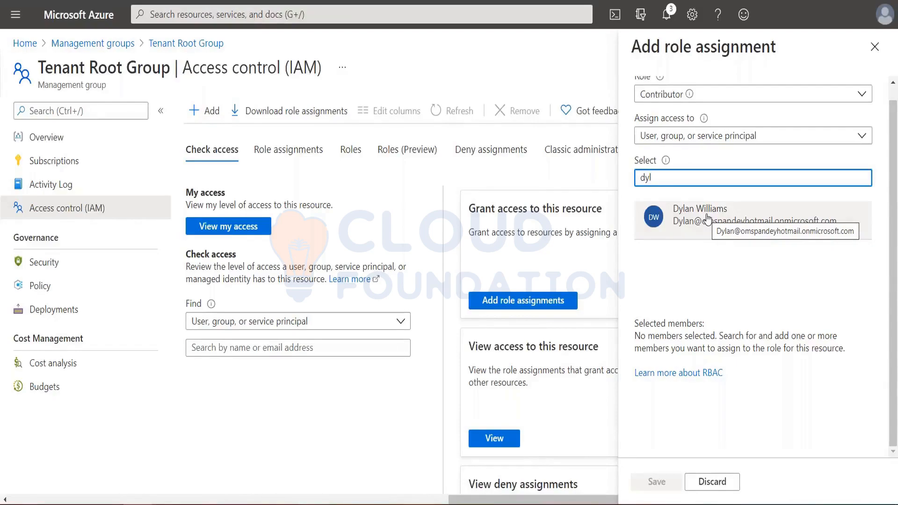
key(BackSpace)
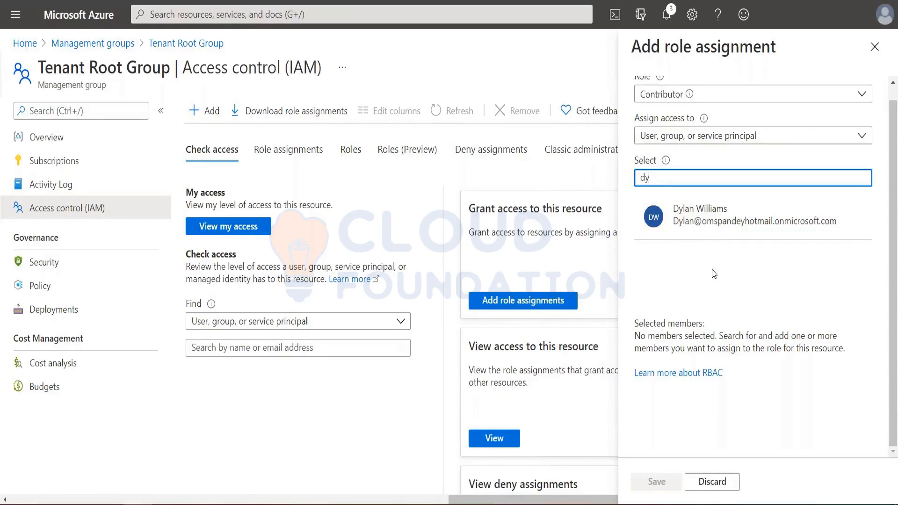
key(BackSpace)
key(BackSpace)
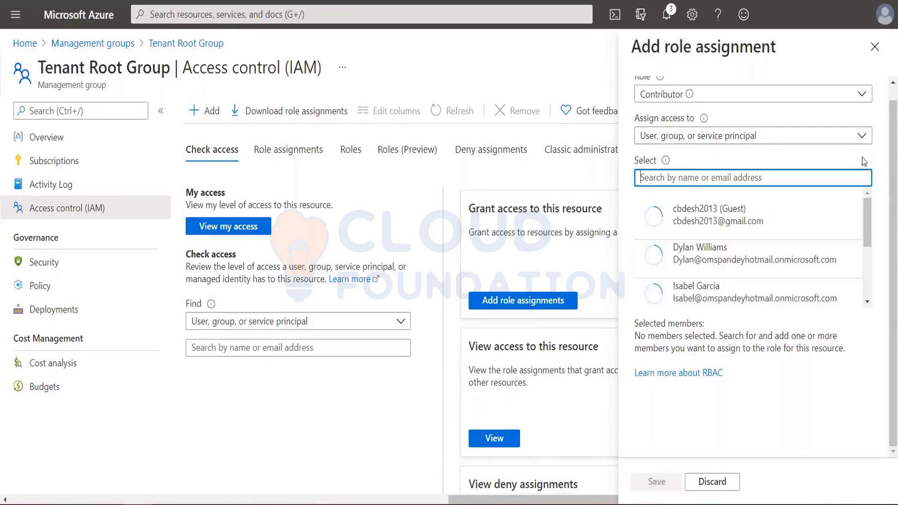
click(875, 48)
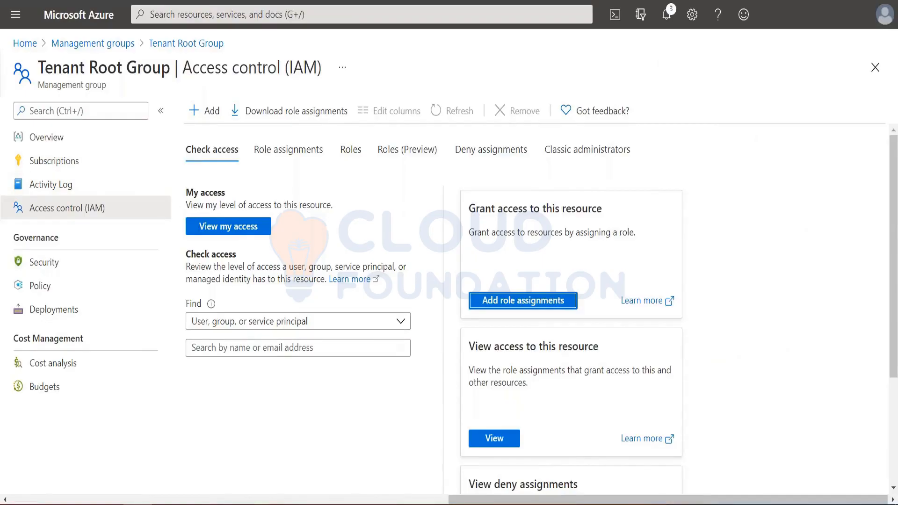
- Find the Subscriptions service and open the access control of the Visual Studio Ultimate with MSDN subscription
click(232, 15)
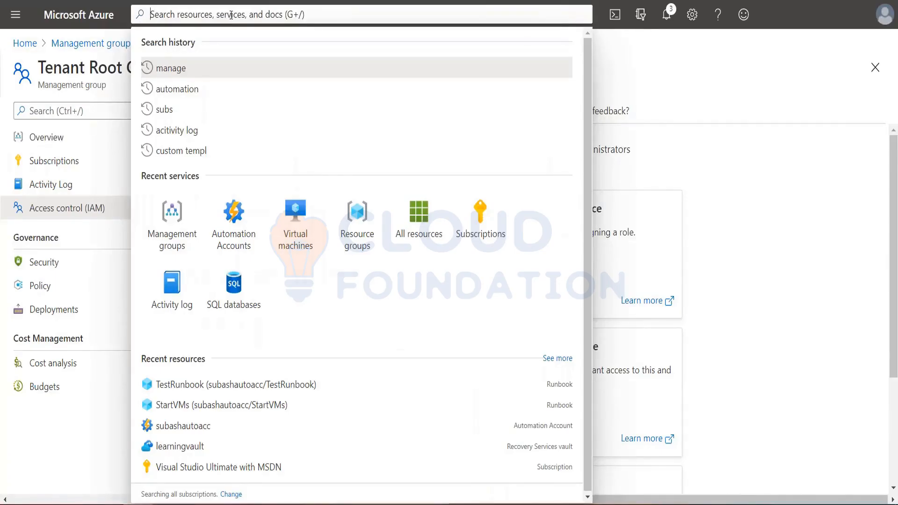
text(subs)
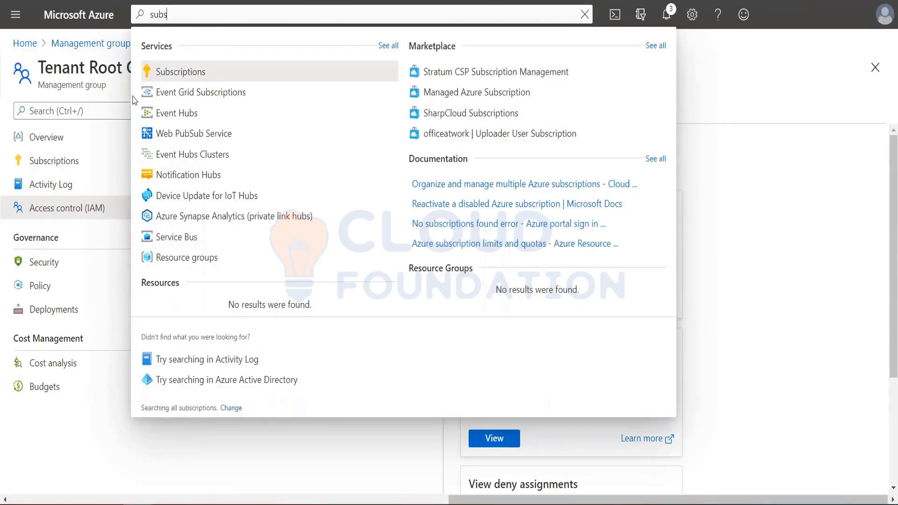
click(198, 75)
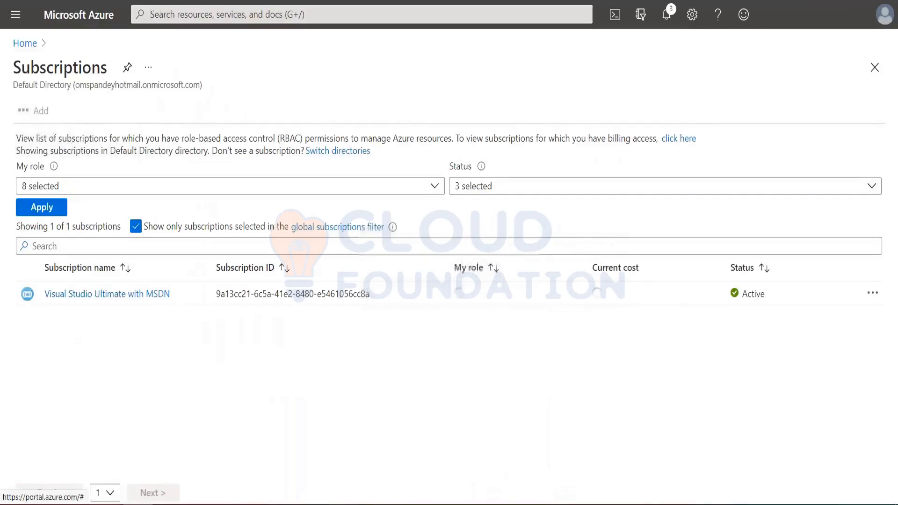
click(95, 295)
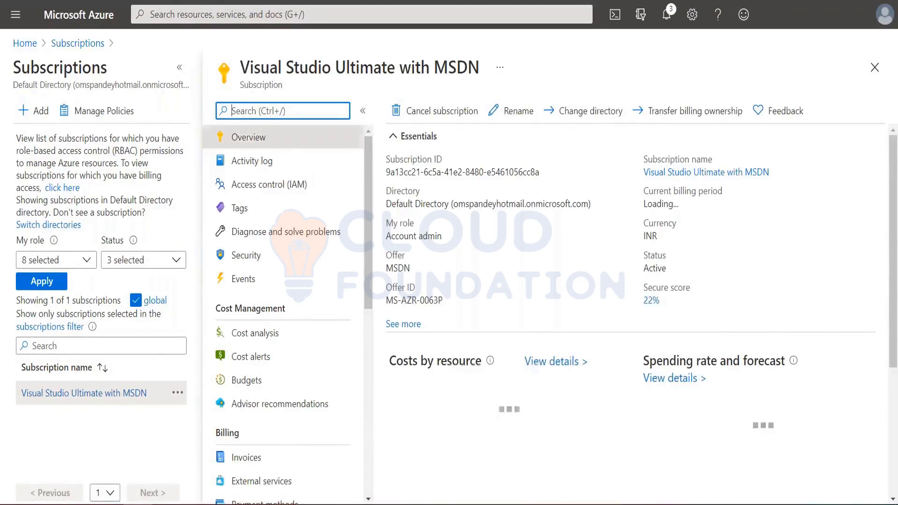
click(274, 184)
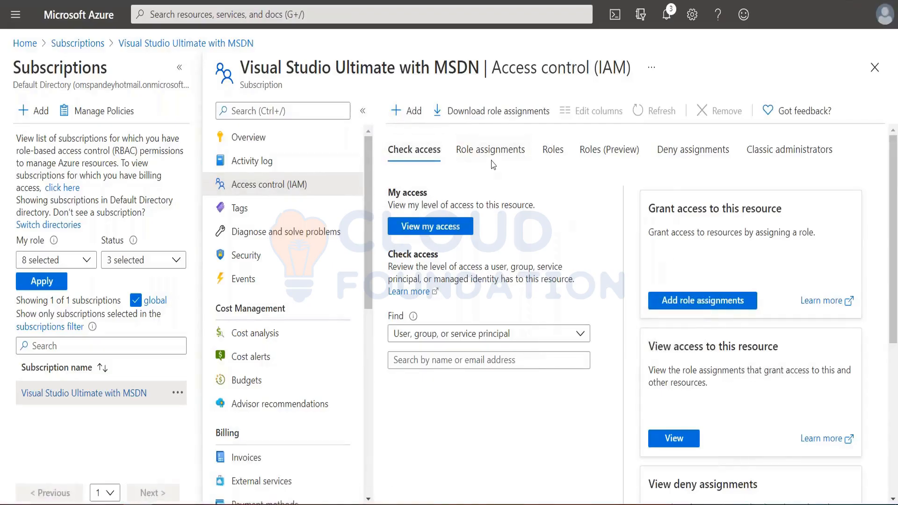
- Start a role assignment for the subscription and review its selectable members, Assign access to options and available roles
click(703, 300)
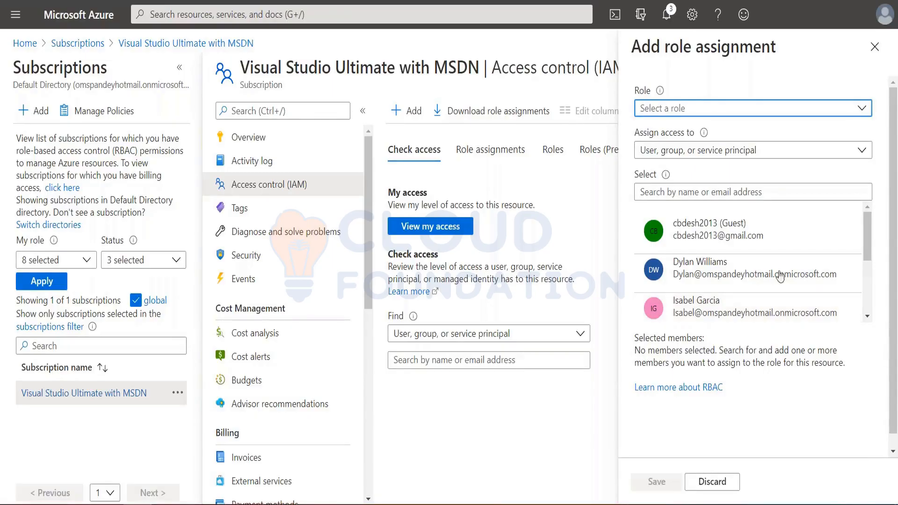
drag(870, 225, 866, 238)
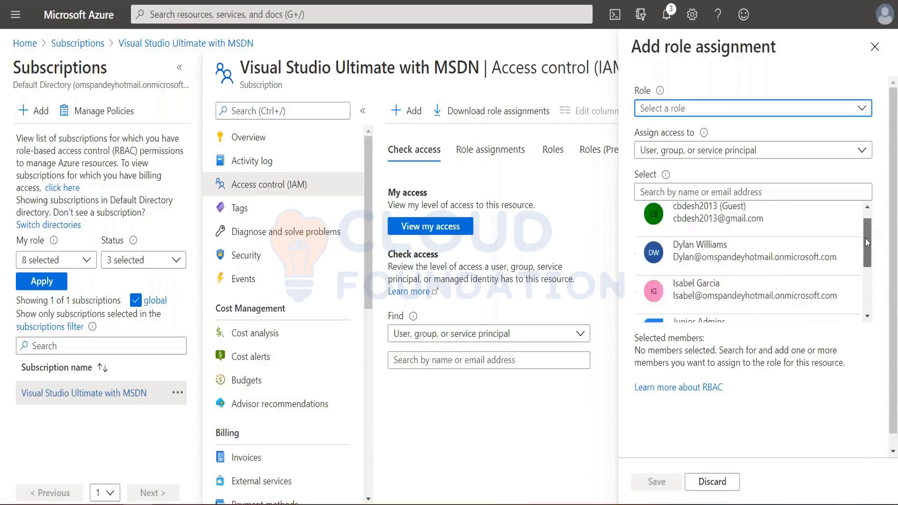
click(848, 152)
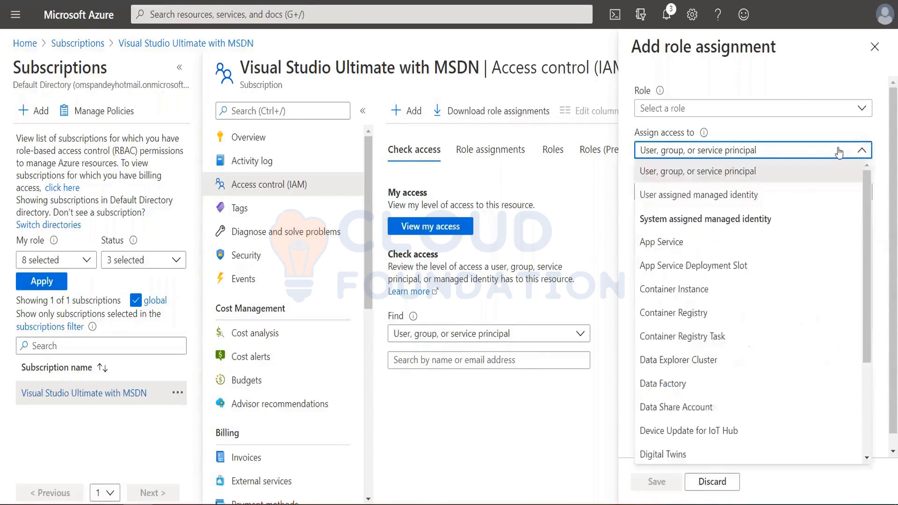
click(709, 112)
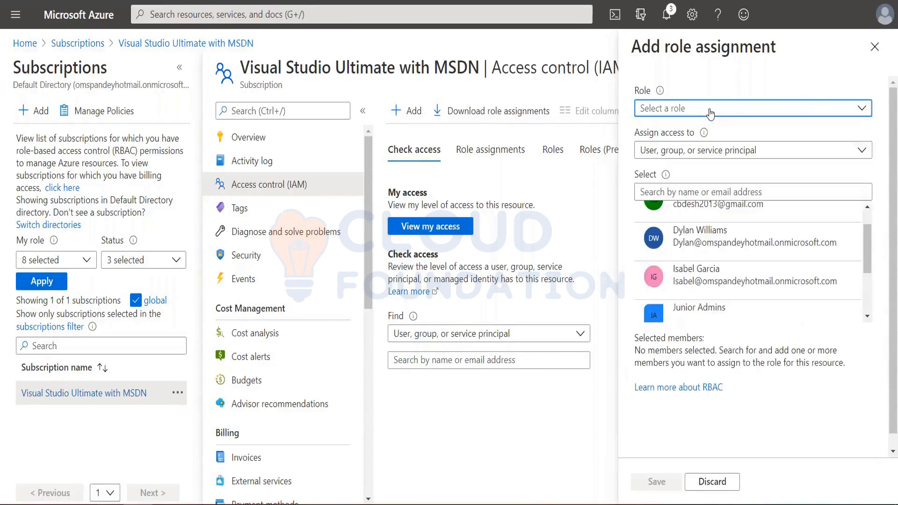
click(711, 113)
scroll(730, 235, down, 15)
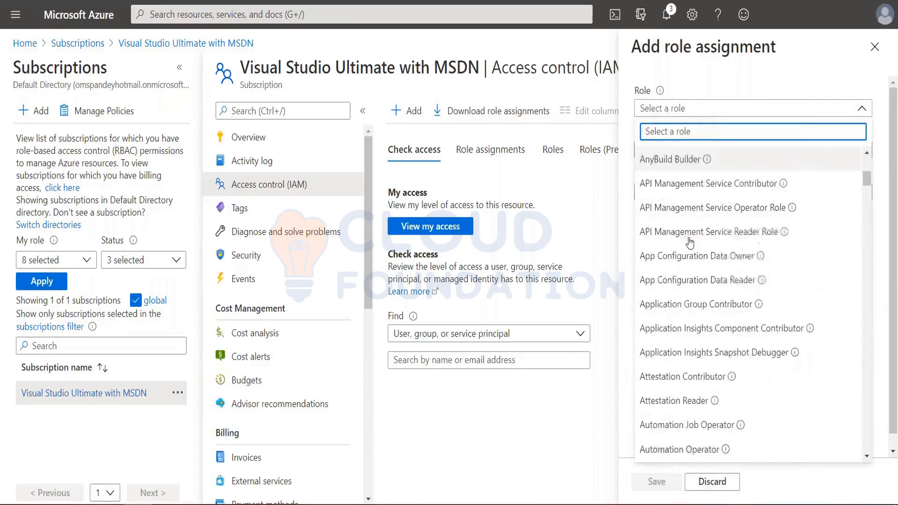
drag(869, 194, 795, 66)
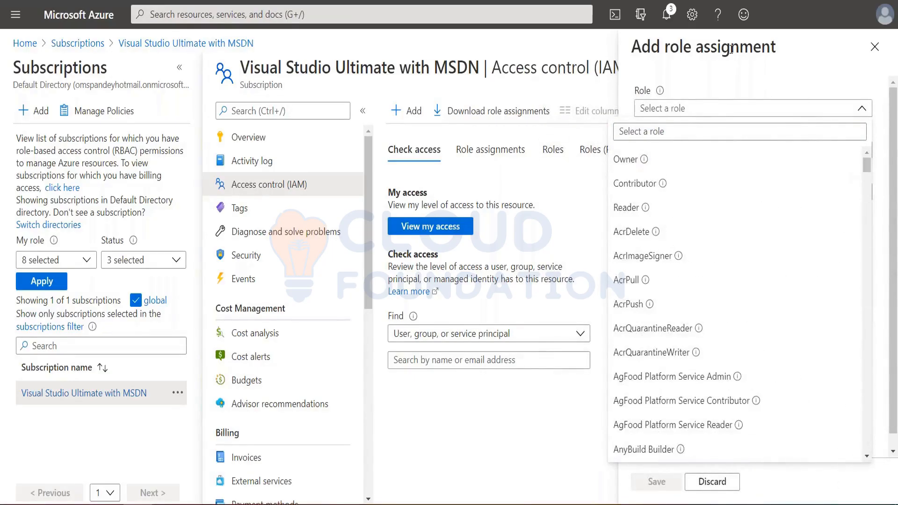
click(708, 78)
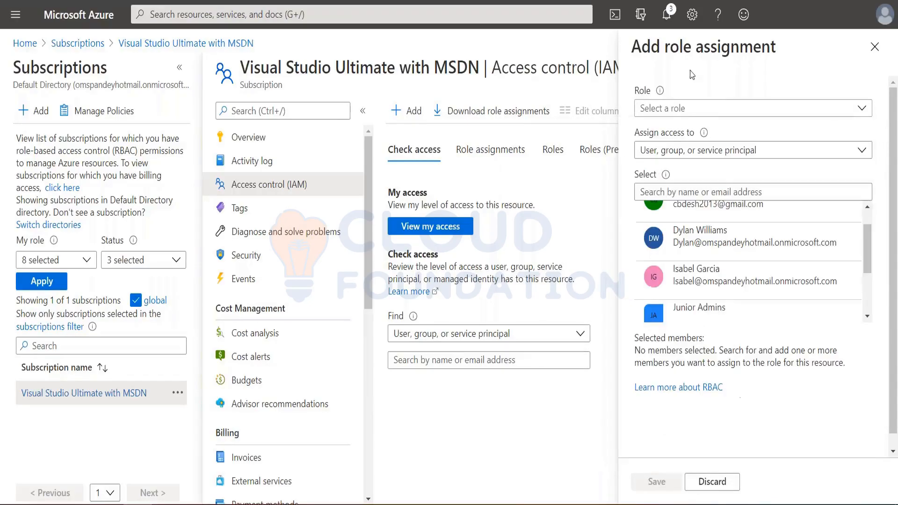
- Open the AZ500LAB131415 resource group and display its access control settings
click(15, 14)
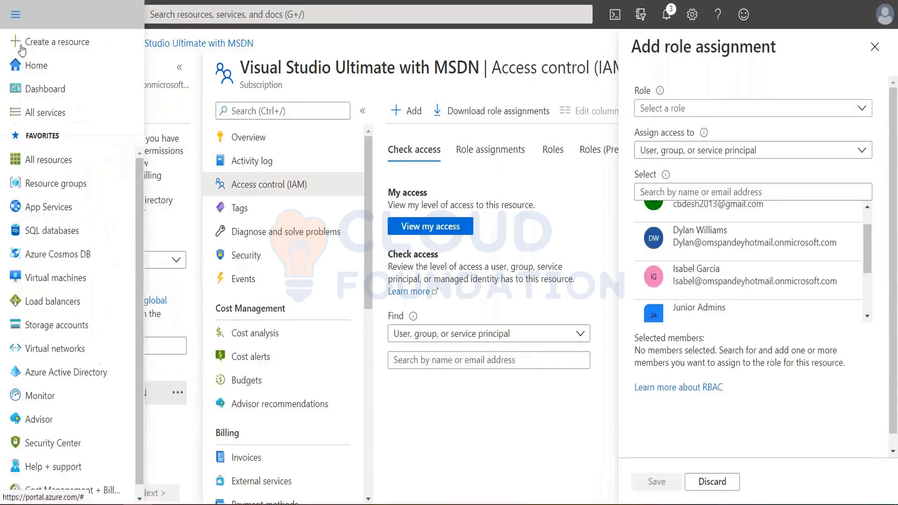
click(51, 182)
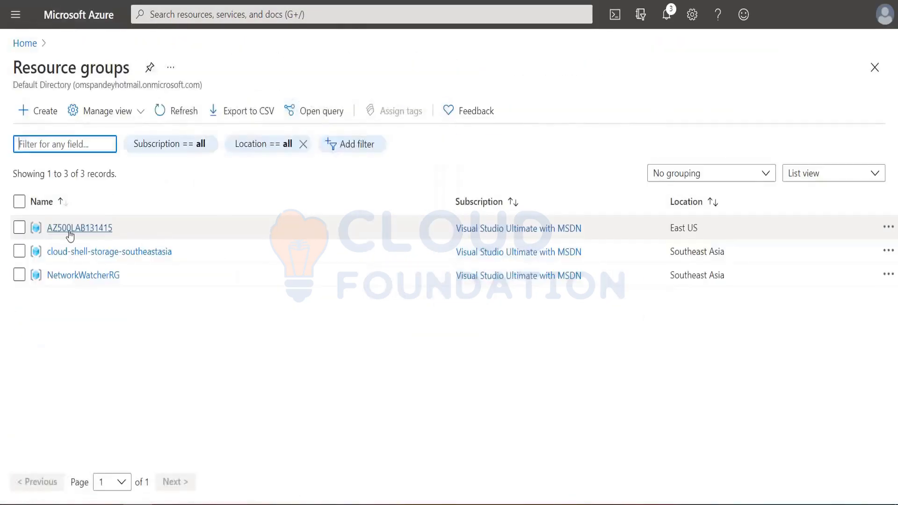
click(74, 235)
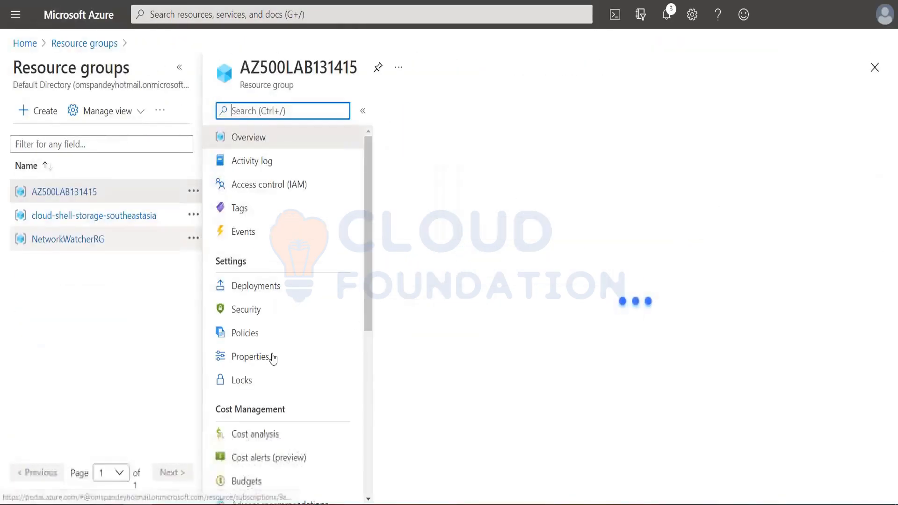
scroll(270, 351, down, 3)
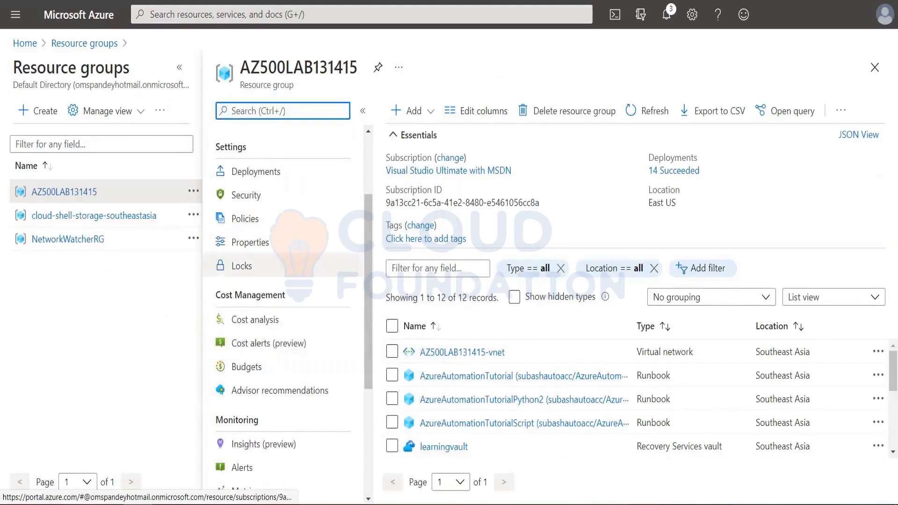
scroll(269, 263, up, 3)
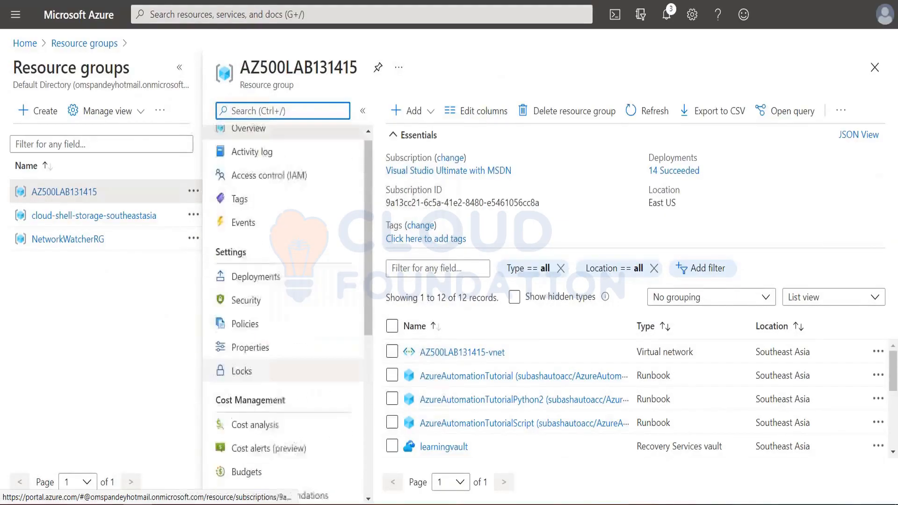
scroll(245, 229, up, 1)
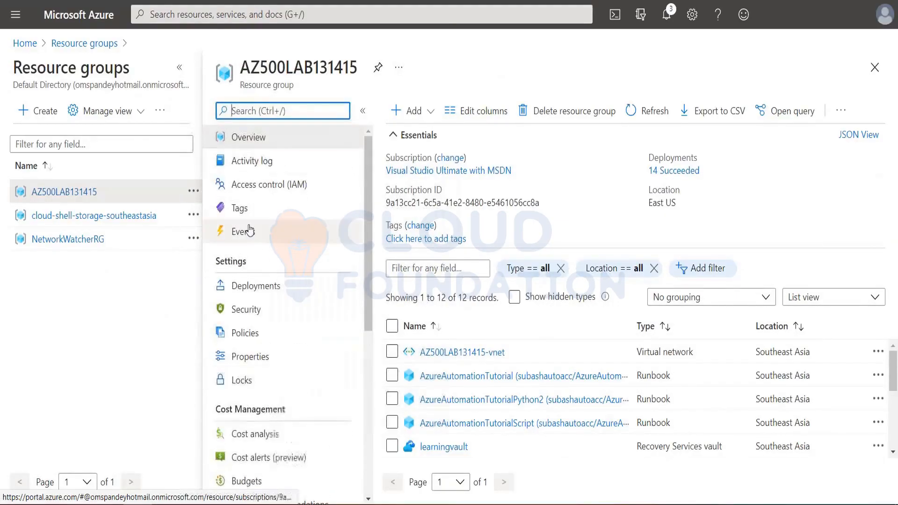
click(261, 187)
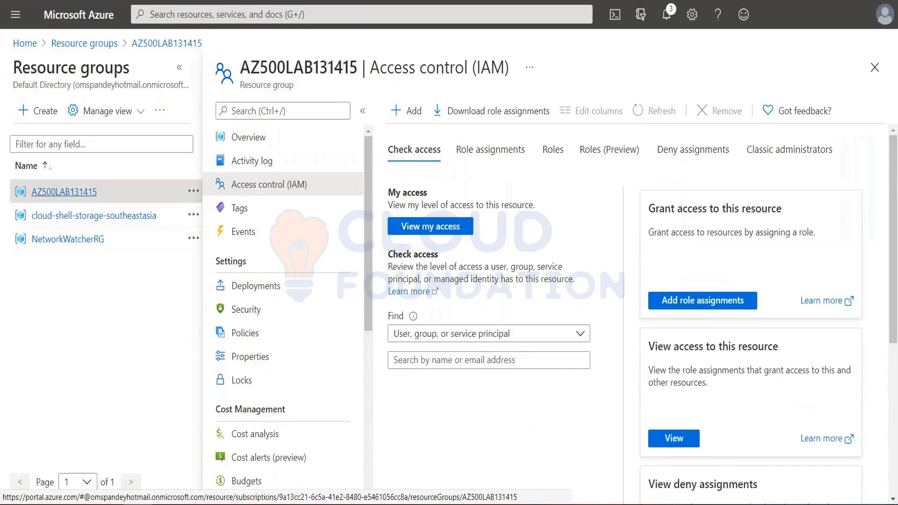
- Return to the AZ500LAB131415 overview and open the access control of its learningvault Recovery Services vault
click(64, 192)
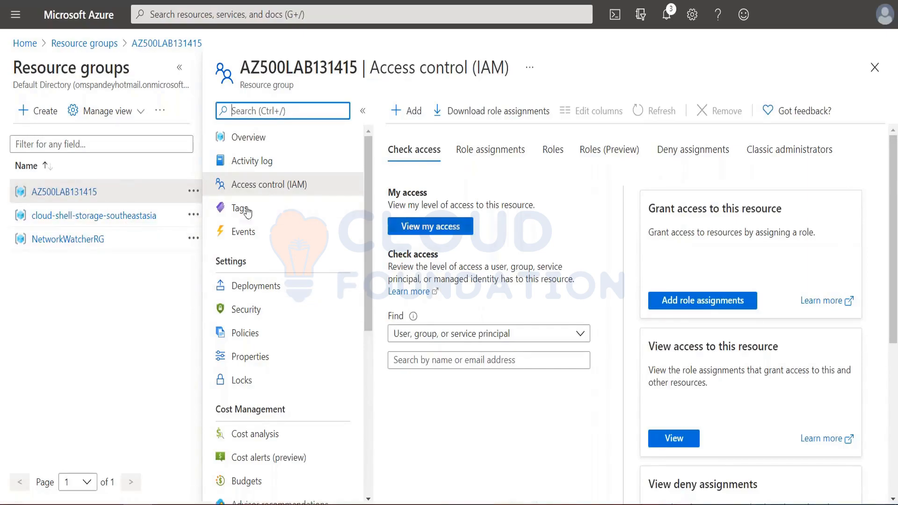
click(79, 194)
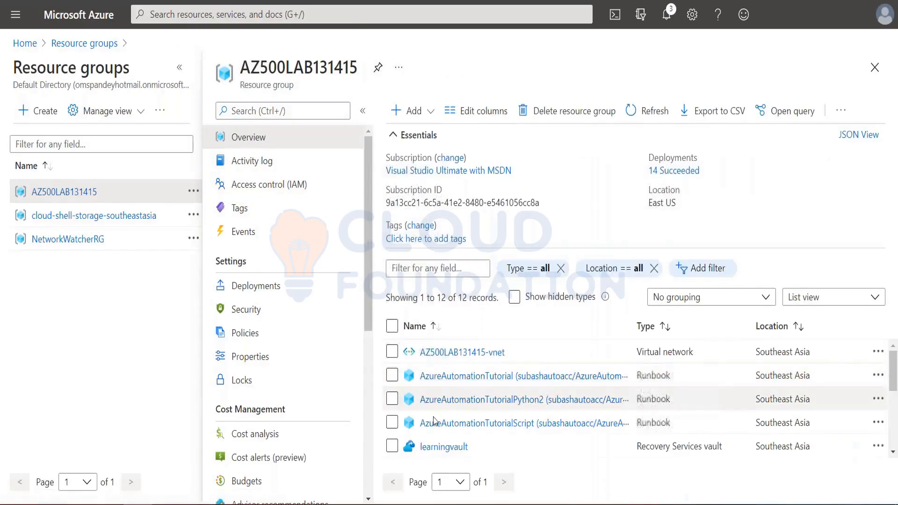
click(440, 447)
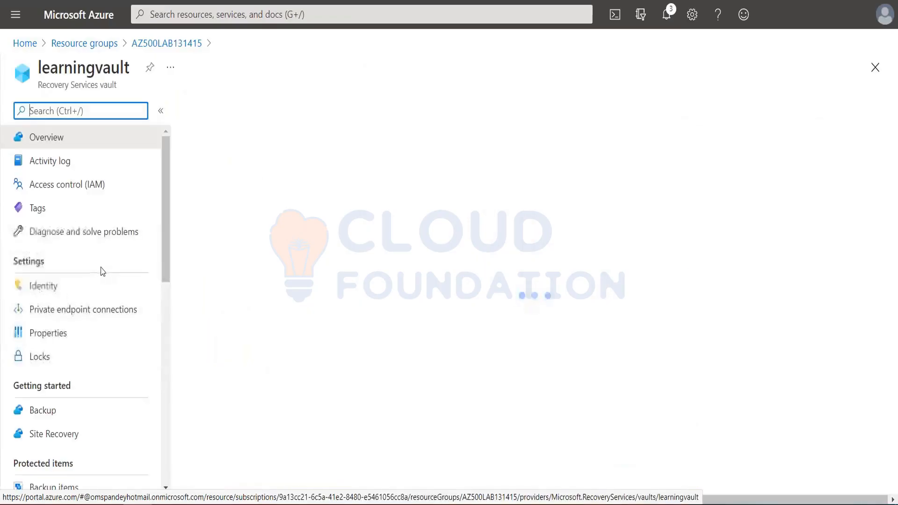
click(56, 188)
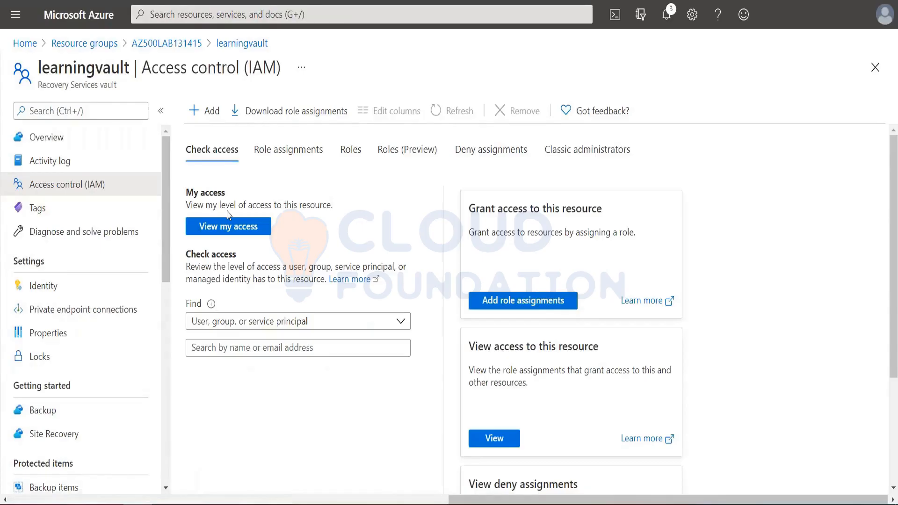
- Start a role assignment for the learningvault vault and review the Assign access to options from top to bottom
click(523, 301)
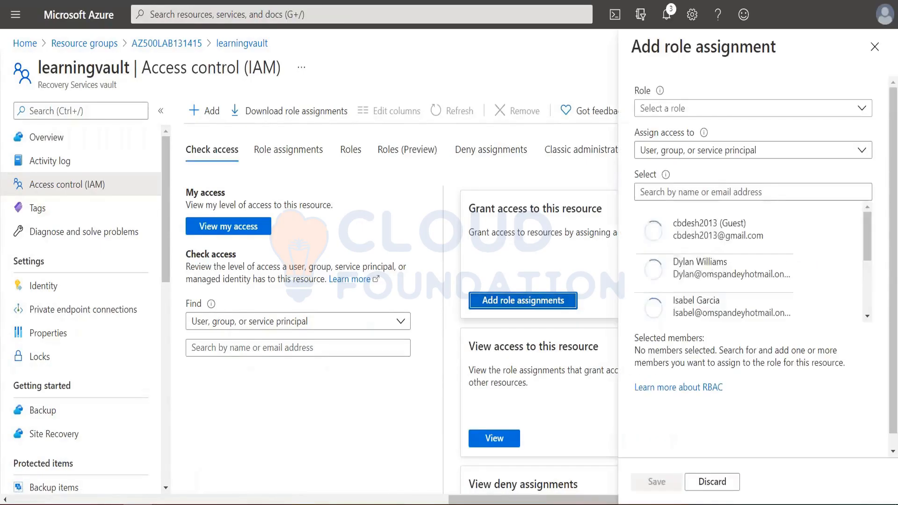
click(823, 155)
scroll(732, 320, down, 3)
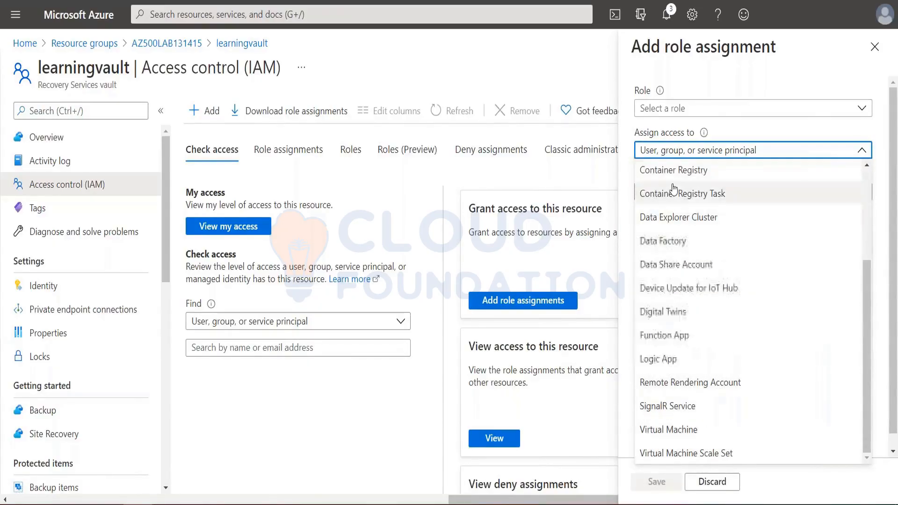
scroll(679, 234, up, 1)
scroll(684, 280, up, 2)
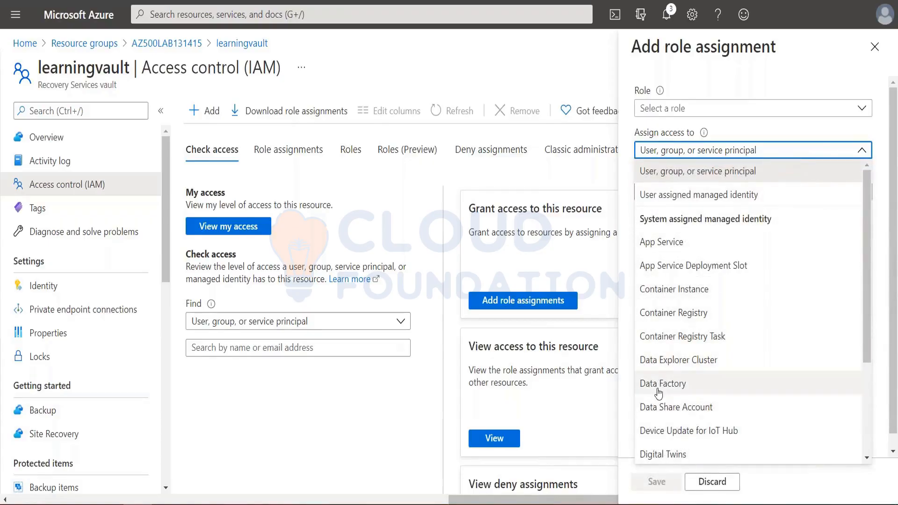
scroll(709, 389, down, 3)
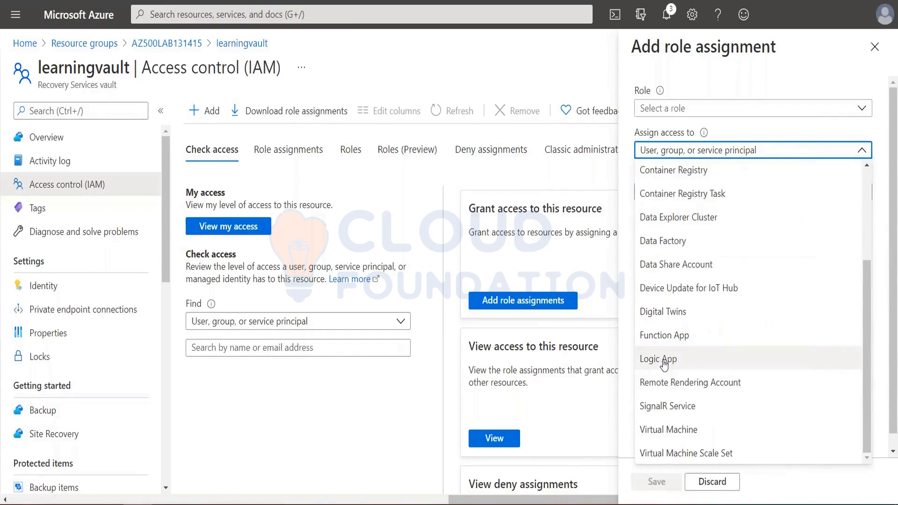
click(248, 44)
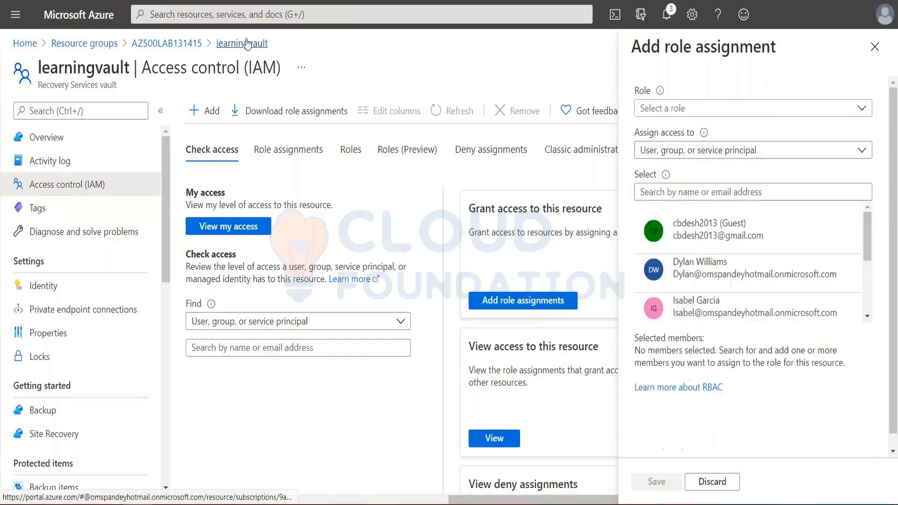
- Return to the AZ500LAB131415 resource group and open the access control of its AZ500LAB131415-vnet virtual network
click(248, 44)
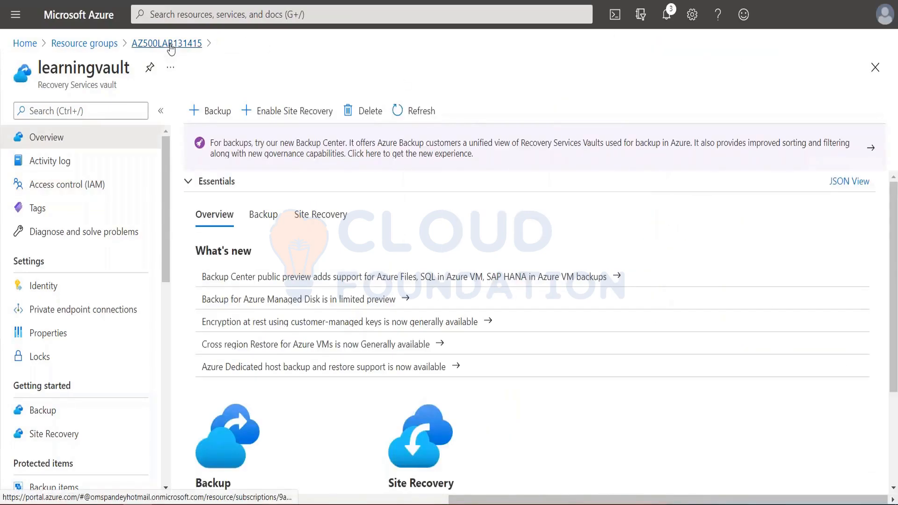
click(170, 46)
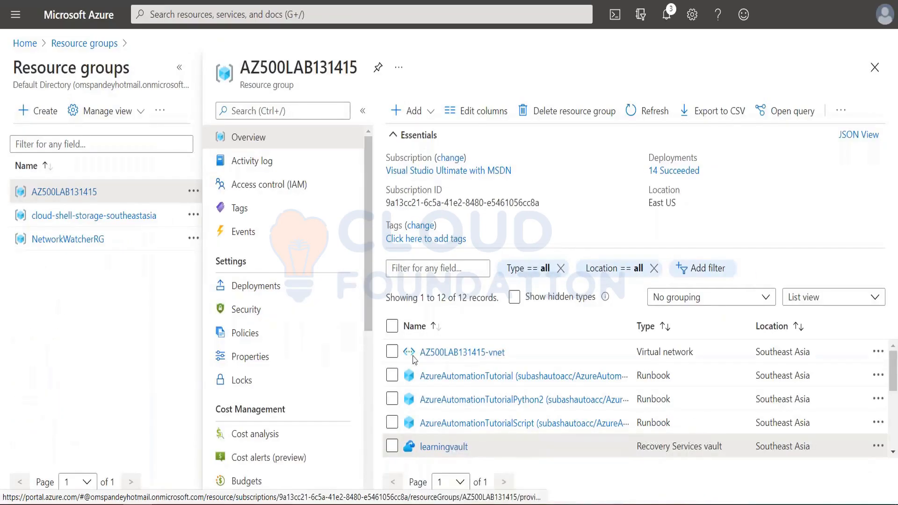
click(449, 354)
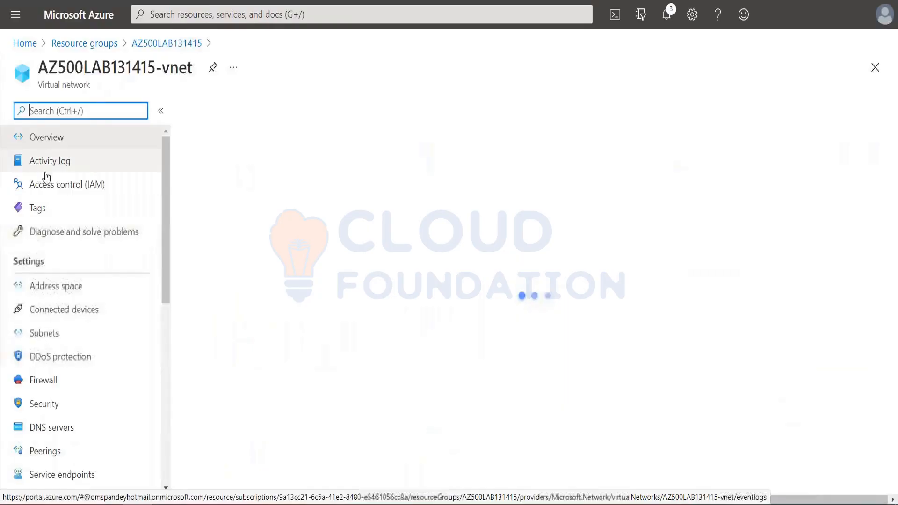
click(67, 185)
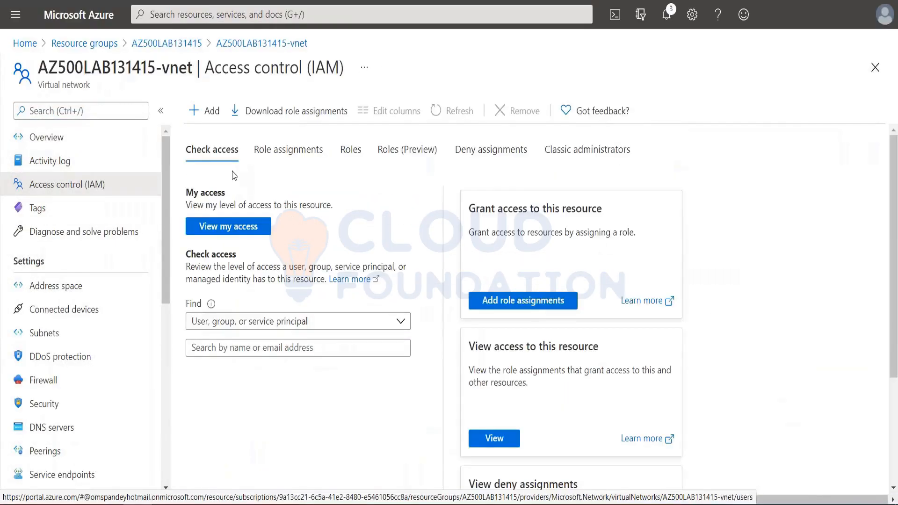
- Start a role assignment for the AZ500LAB131415-vnet virtual network, review the available roles, and close the form without saving
click(517, 302)
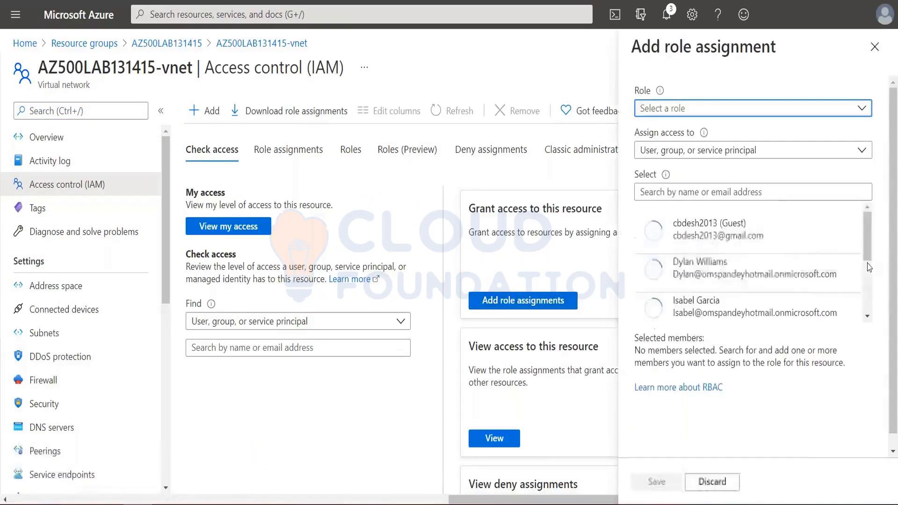
click(697, 108)
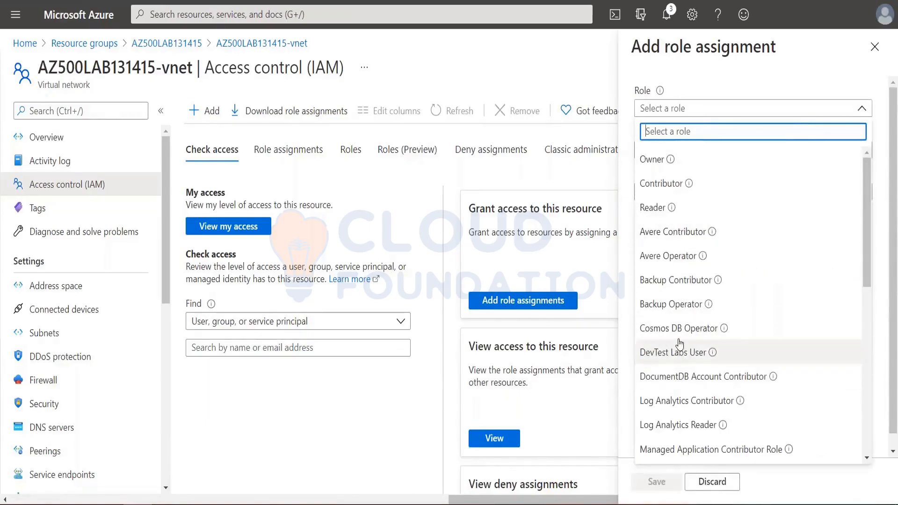
scroll(680, 345, down, 3)
scroll(680, 345, down, 5)
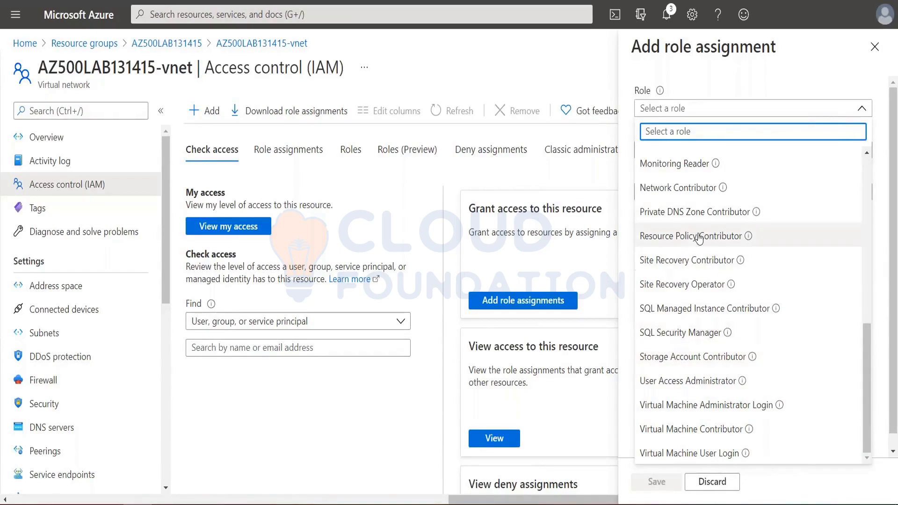
scroll(699, 239, up, 8)
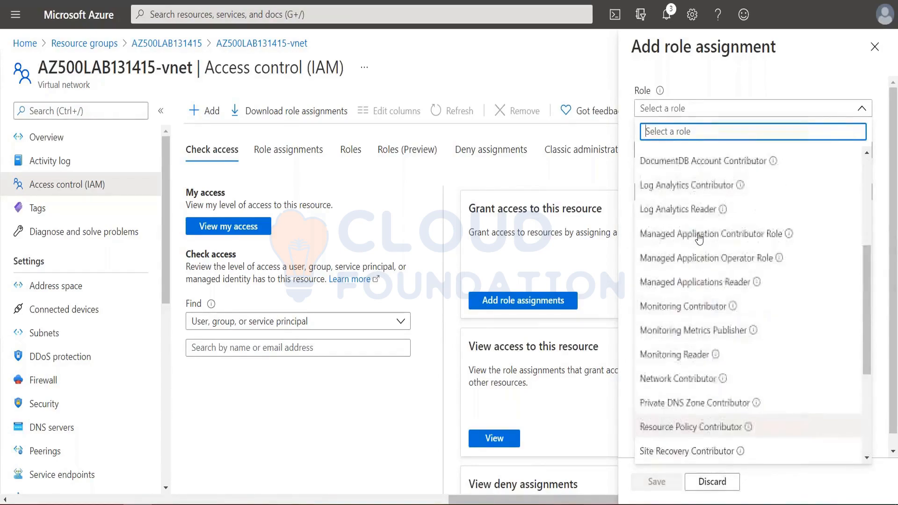
click(787, 77)
click(881, 55)
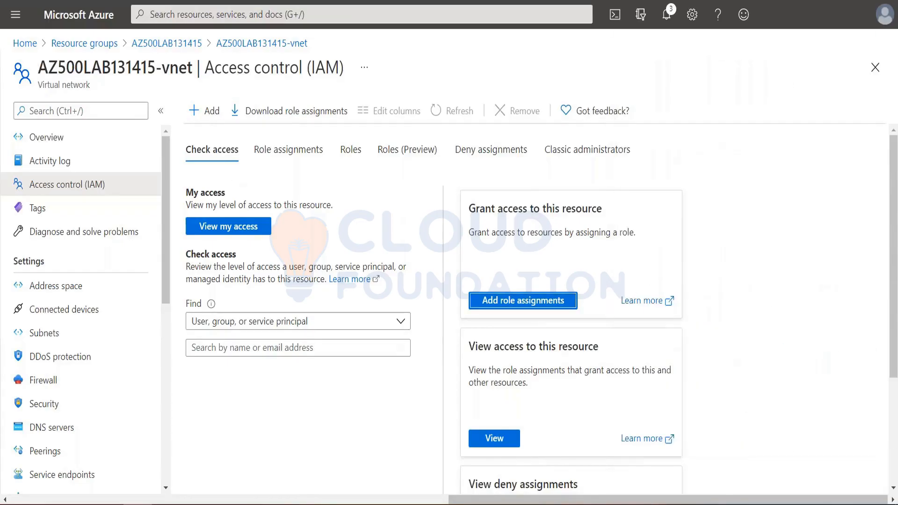
- Go back to the AZ500LAB131415 resource group and open the access control of the subashwinvm virtual machine
click(251, 45)
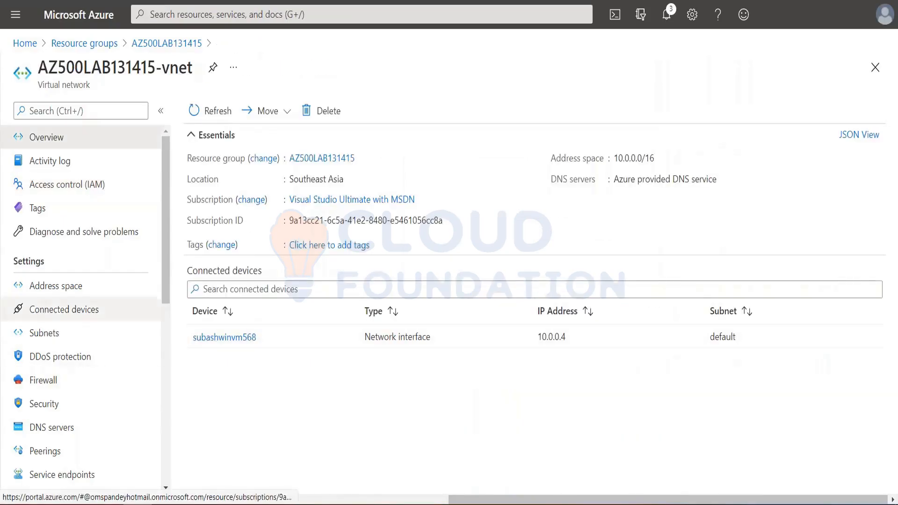
click(167, 43)
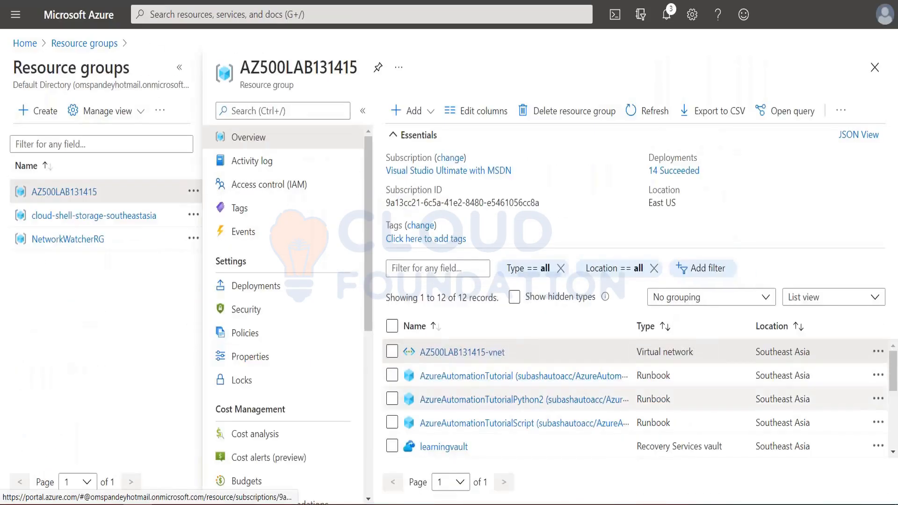
scroll(411, 408, down, 3)
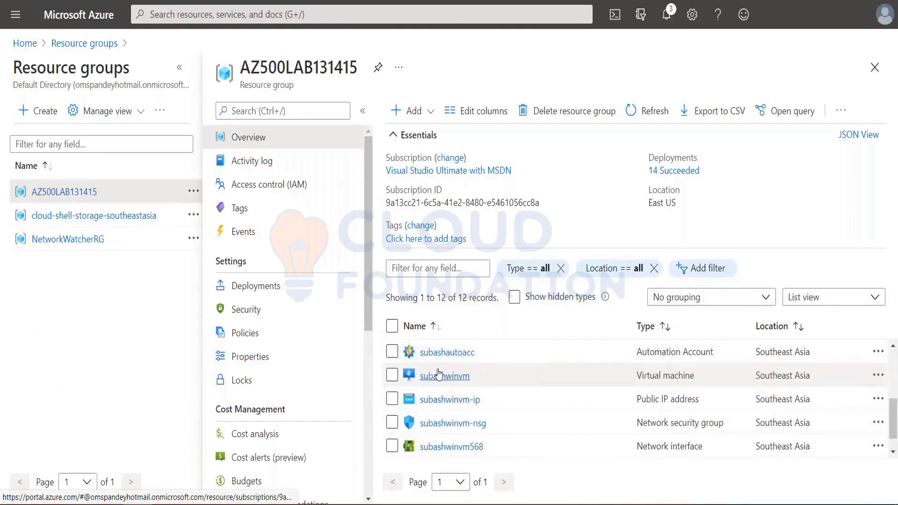
click(444, 378)
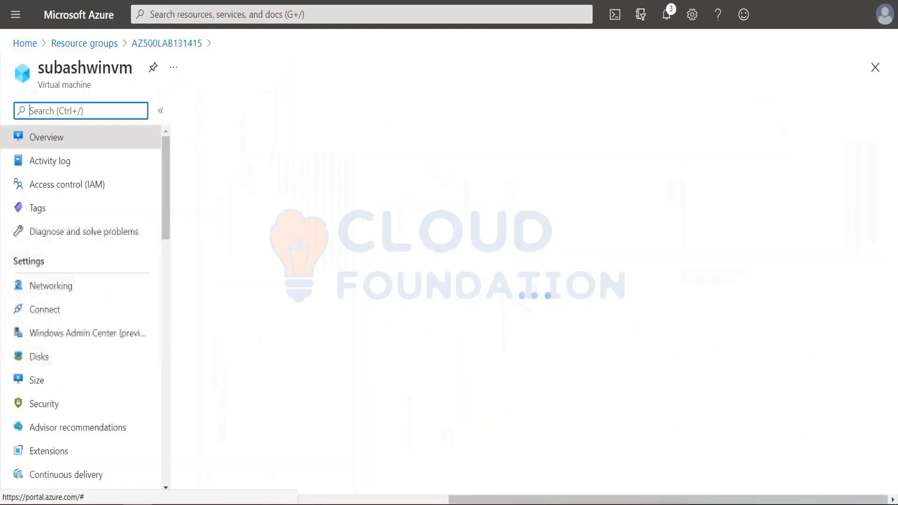
click(55, 187)
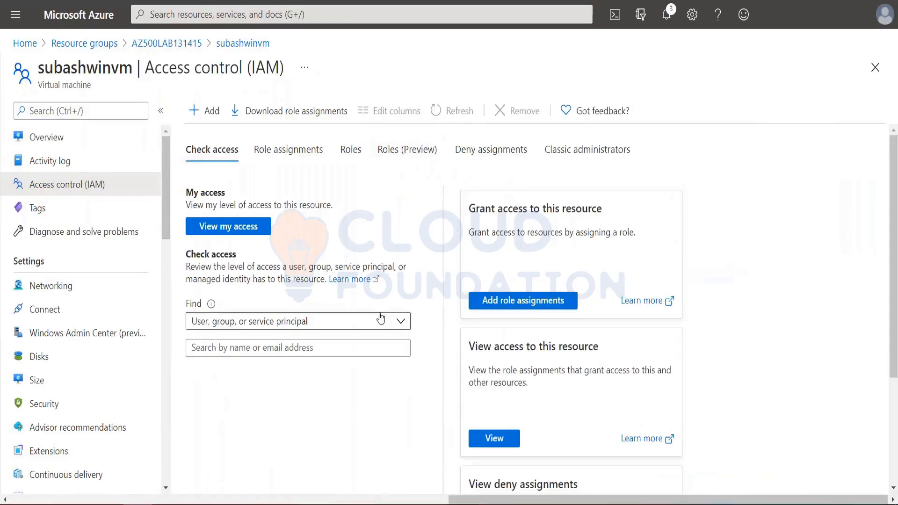
- Start a role assignment for the subashwinvm virtual machine, review its available roles, and close the form without saving
click(525, 303)
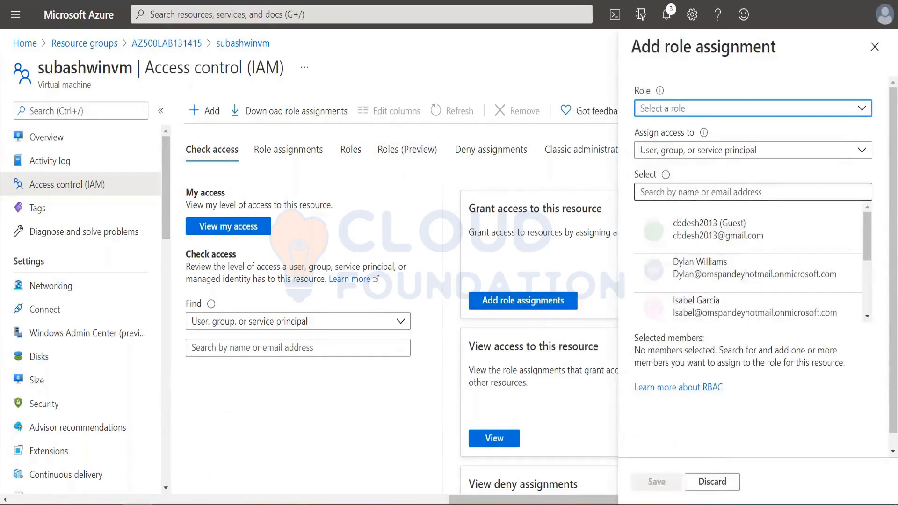
click(704, 112)
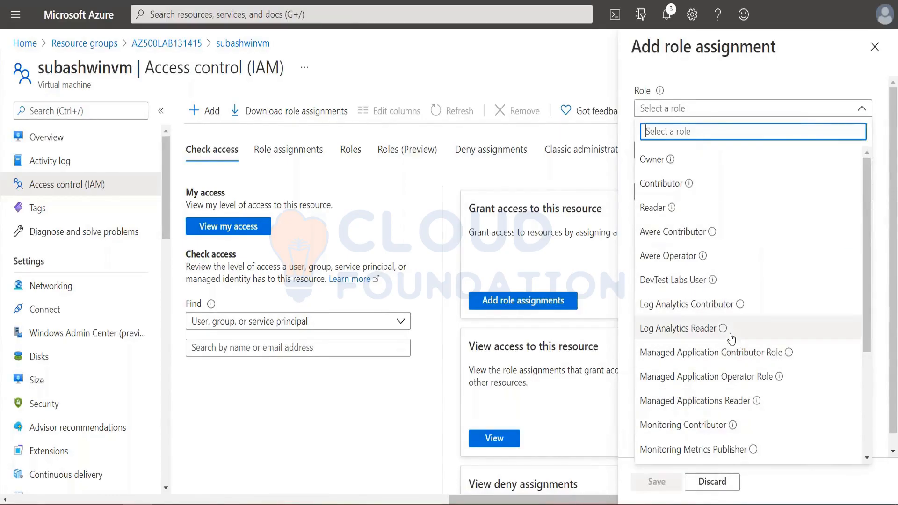
scroll(732, 339, down, 3)
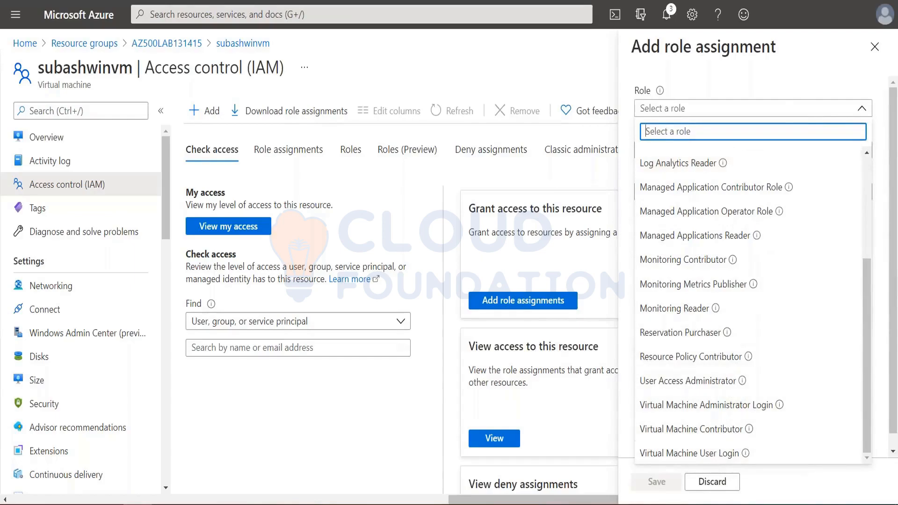
click(786, 74)
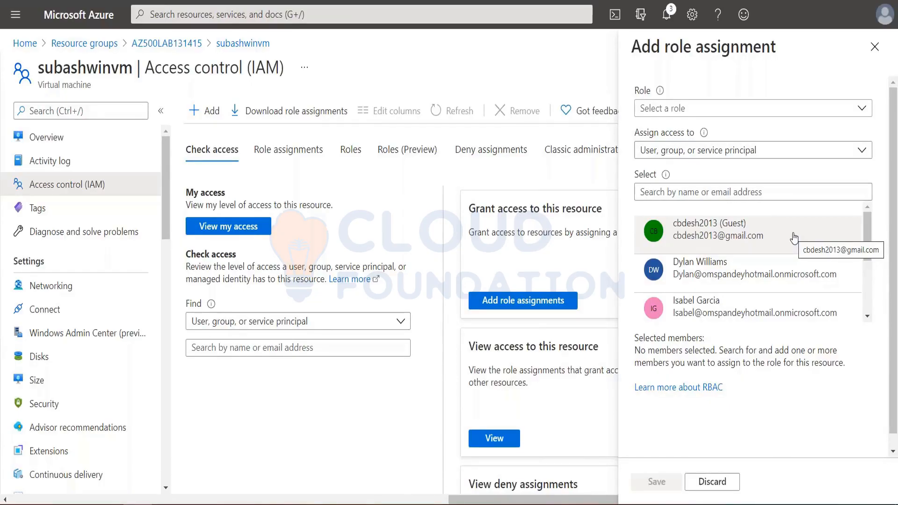
click(874, 47)
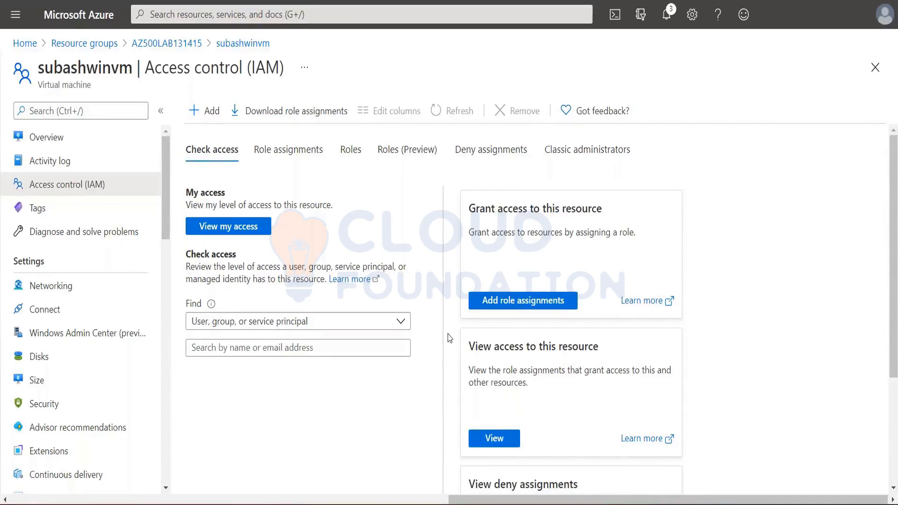
- Examine the role assignments of the subashwinvm virtual machine, checking the identities and inherited scopes grouped under each role
click(291, 159)
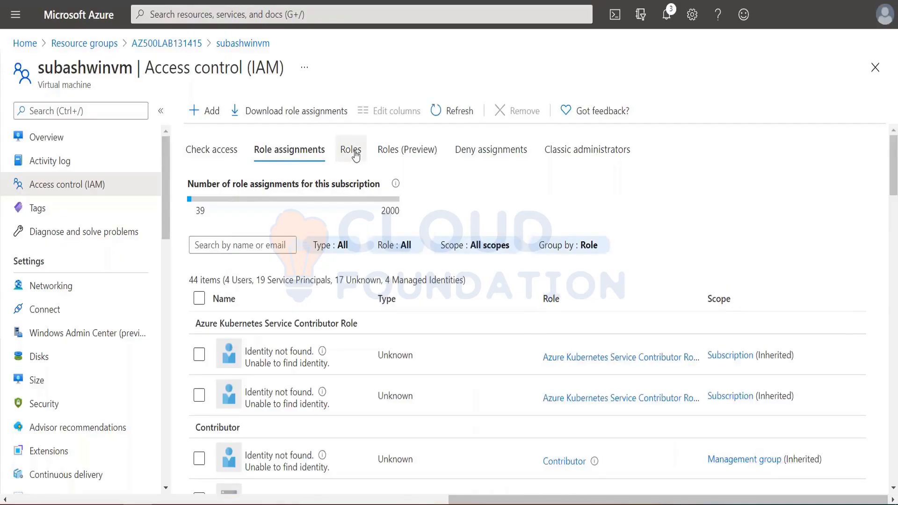
scroll(287, 392, down, 4)
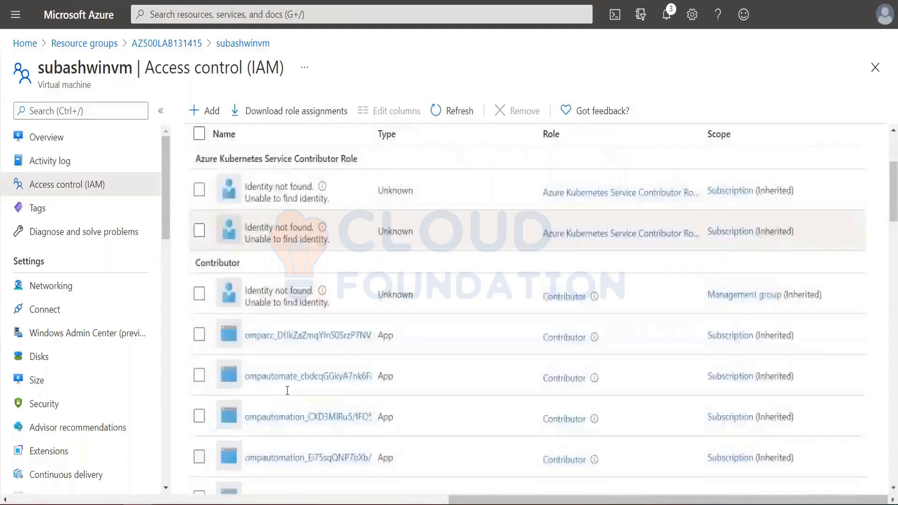
scroll(421, 323, down, 2)
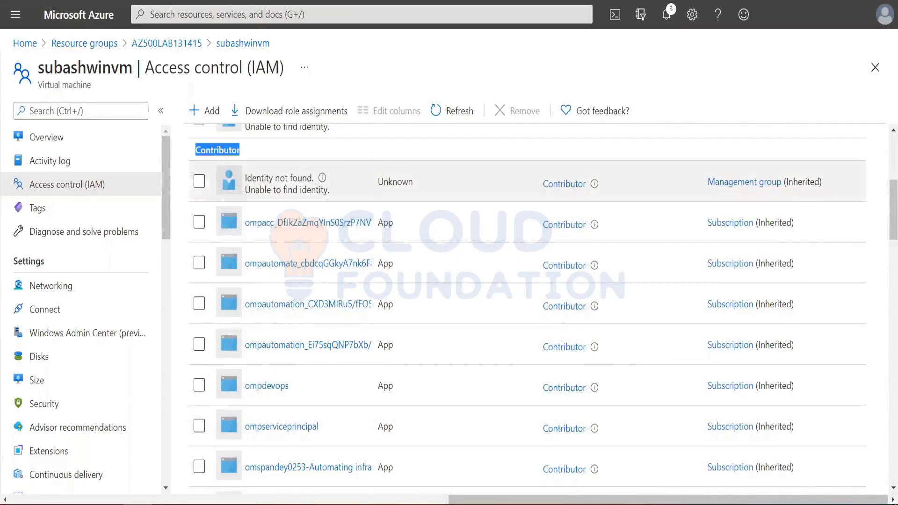
scroll(216, 150, down, 8)
scroll(267, 281, down, 5)
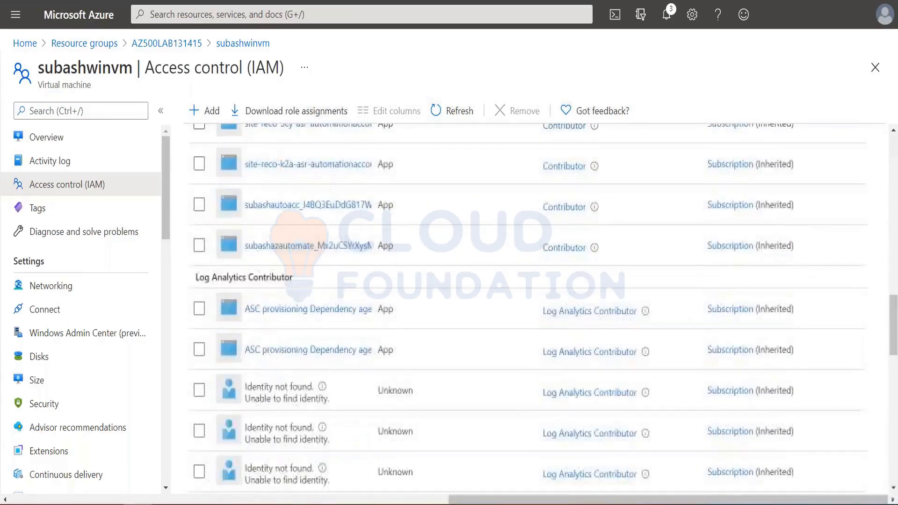
drag(195, 267, 299, 268)
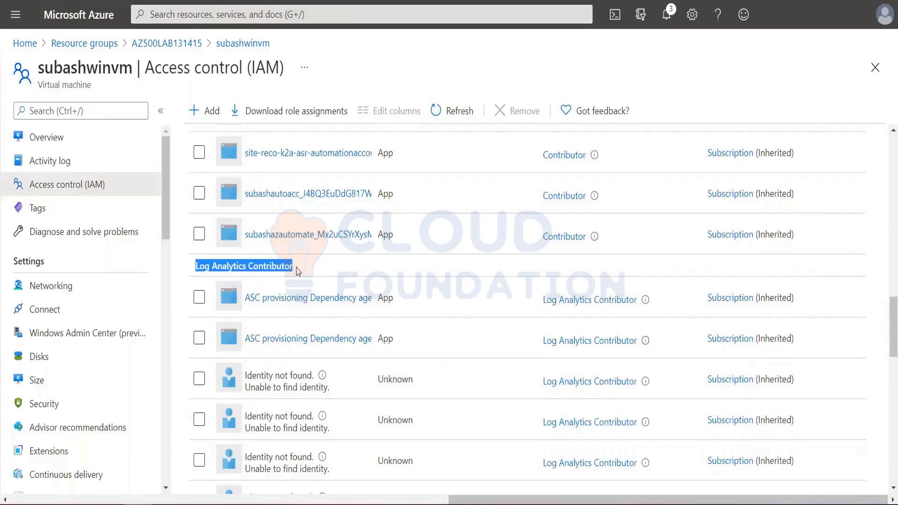
scroll(528, 309, down, 8)
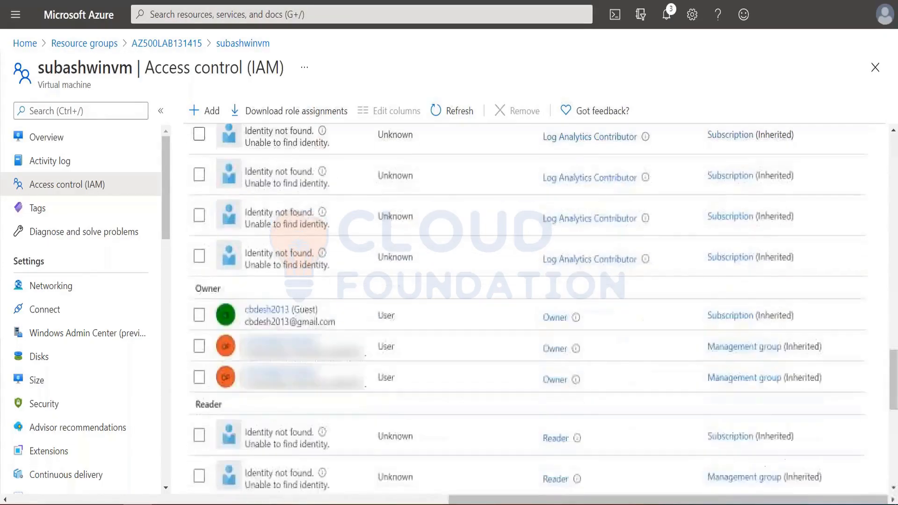
scroll(211, 168, down, 2)
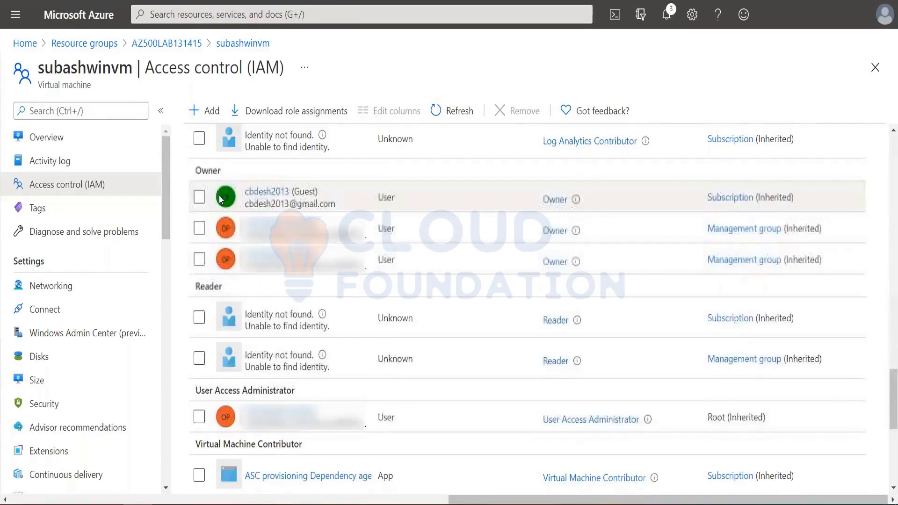
double_click(211, 169)
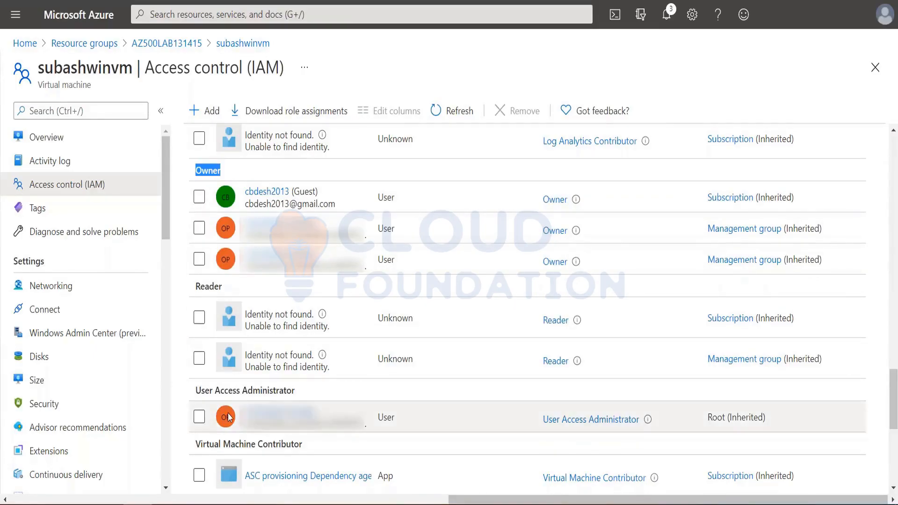
scroll(222, 327, down, 7)
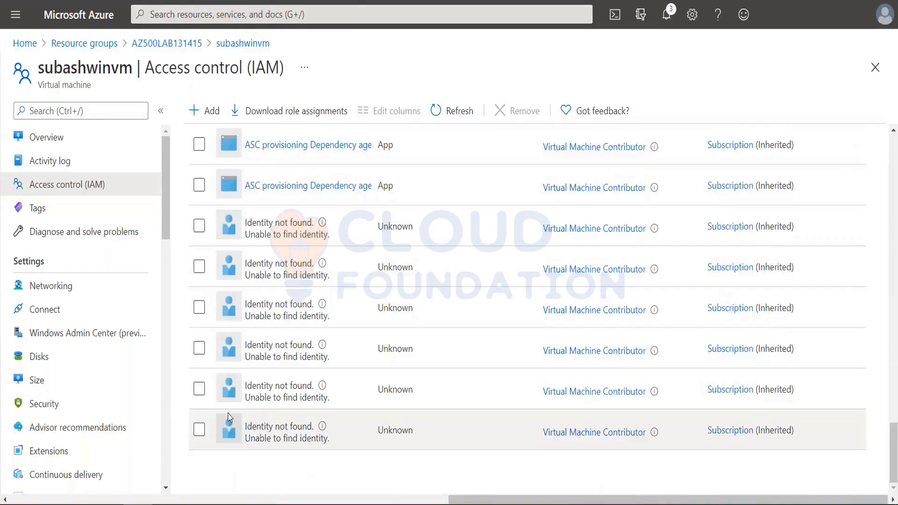
scroll(229, 416, up, 15)
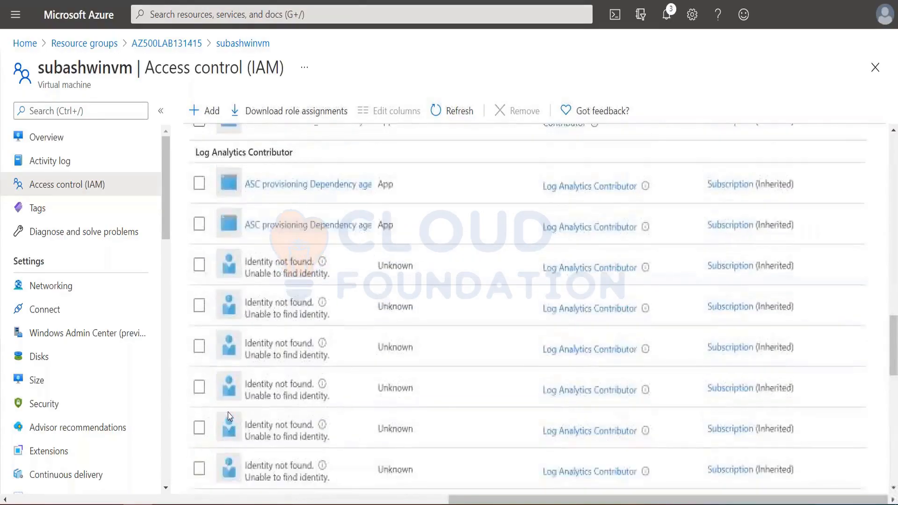
scroll(229, 411, up, 10)
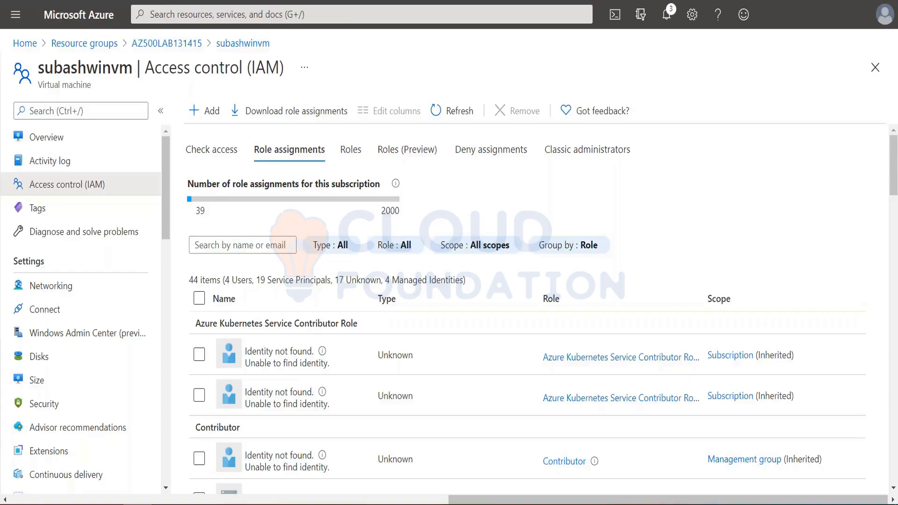
- Go back to the portal home, open the management groups, and open the access control of the Tenant Root Group
click(20, 46)
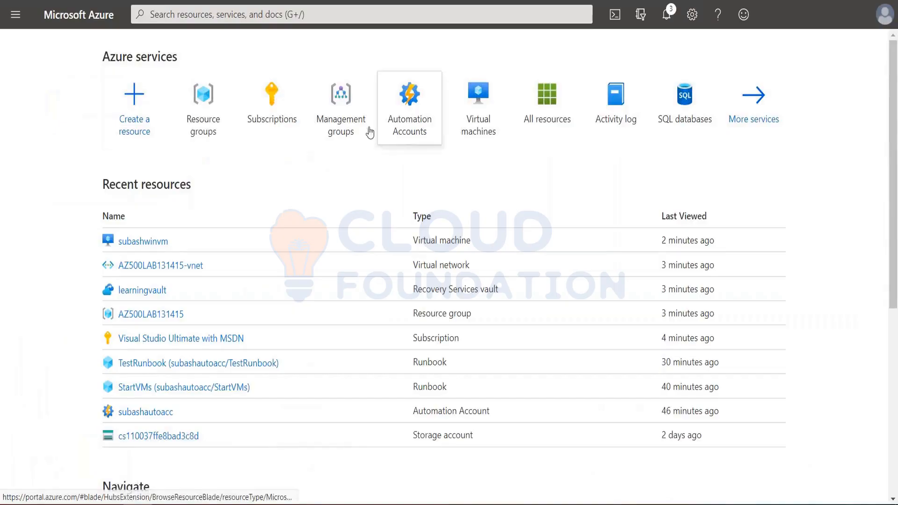
click(346, 114)
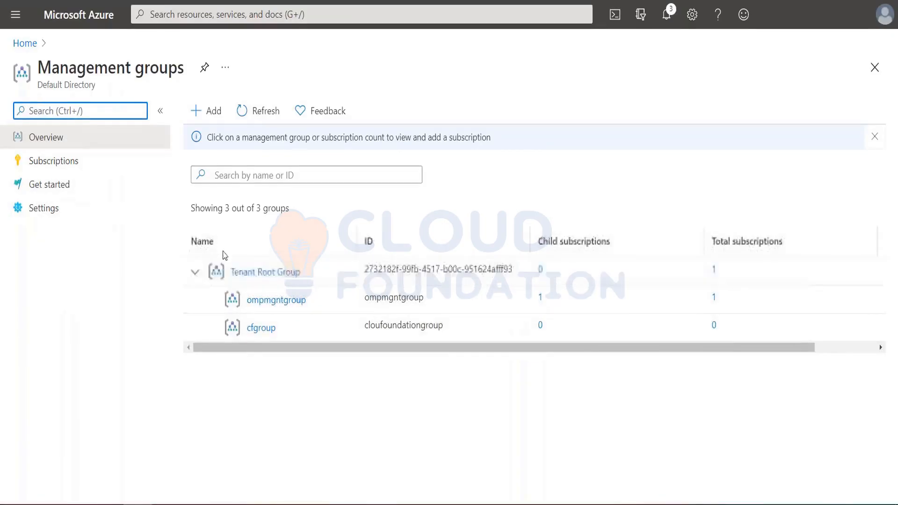
click(272, 274)
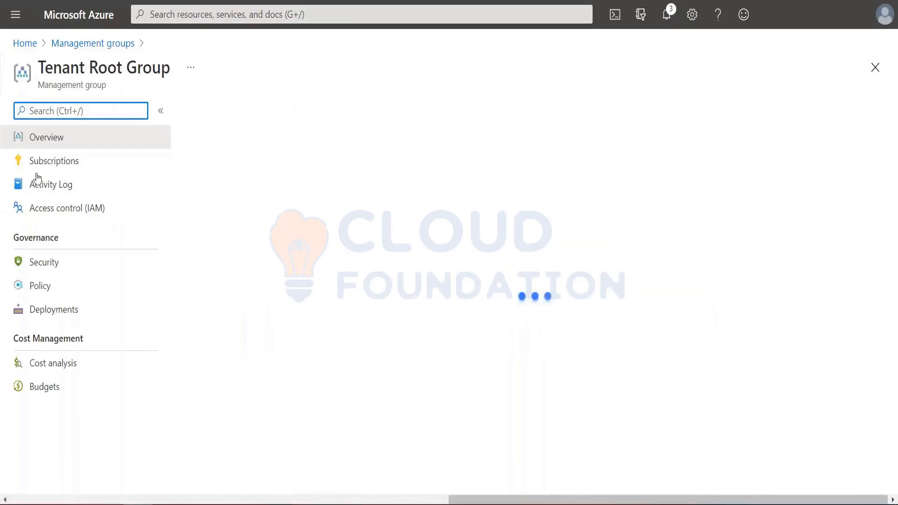
click(47, 208)
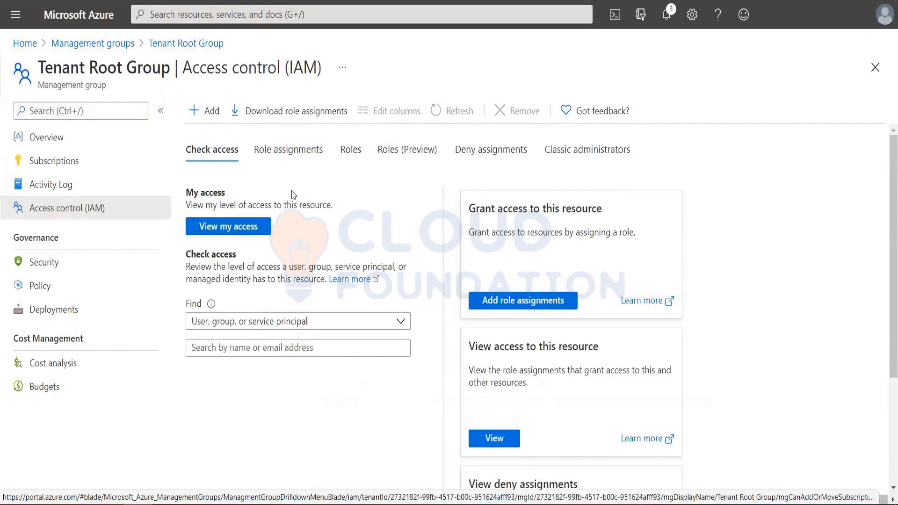
- Open and dismiss the role assignment form for the Tenant Root Group, and review the group's existing role assignments and available roles
click(523, 300)
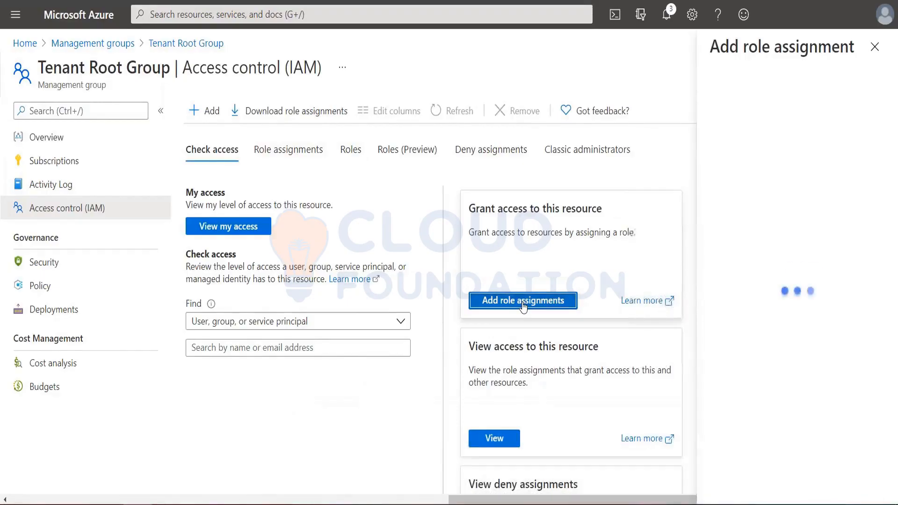
click(875, 48)
click(306, 154)
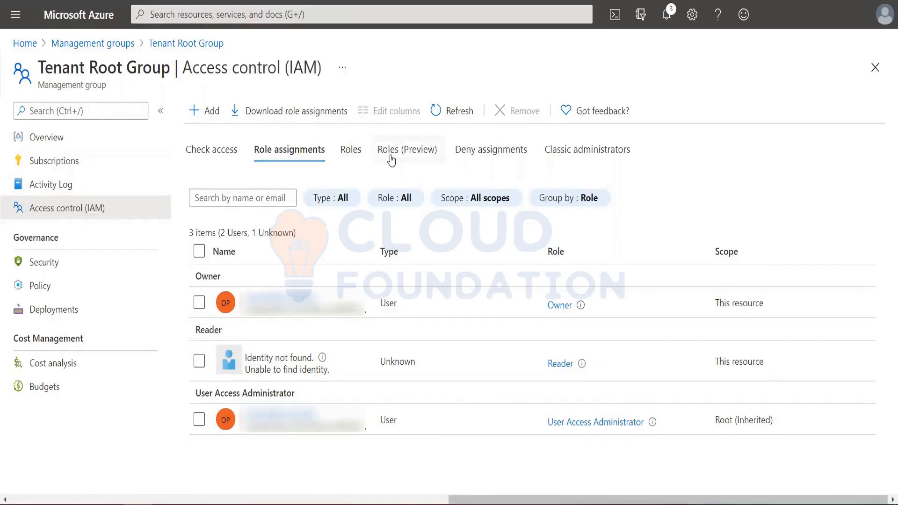
click(356, 155)
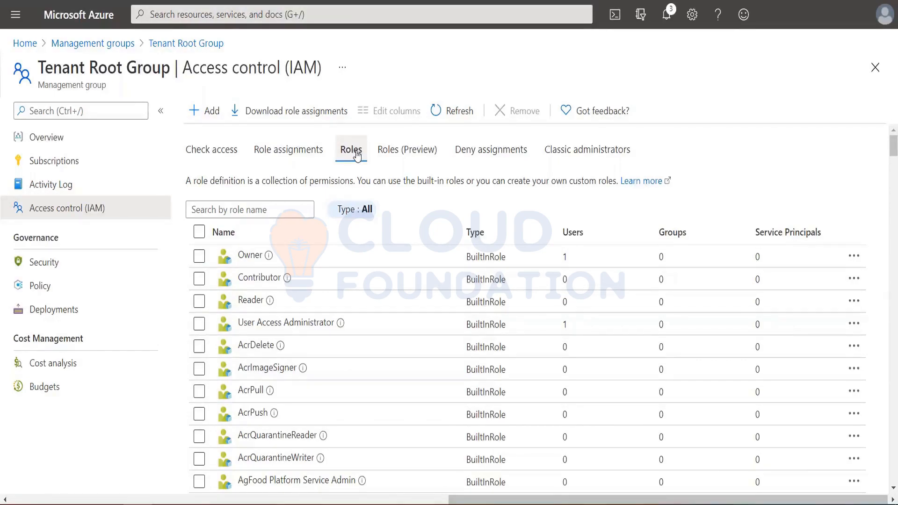
click(220, 156)
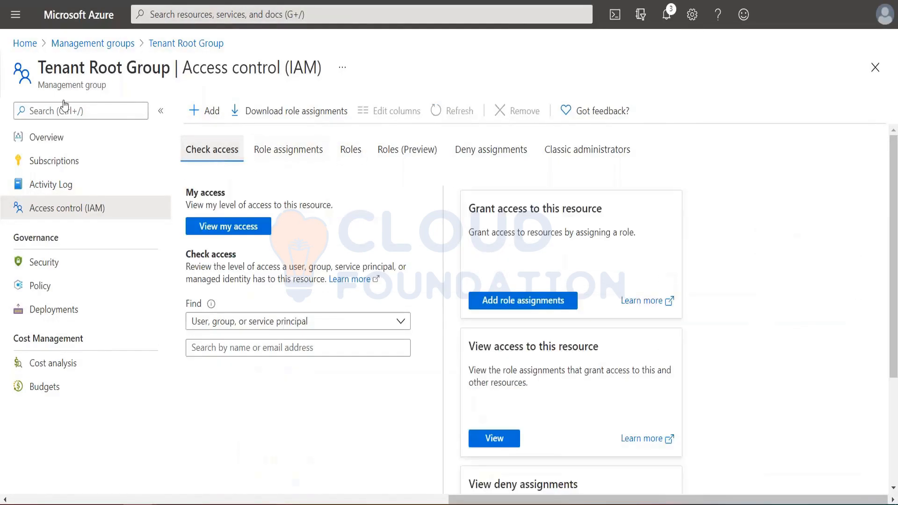
triple_click(65, 68)
drag(65, 68, 126, 68)
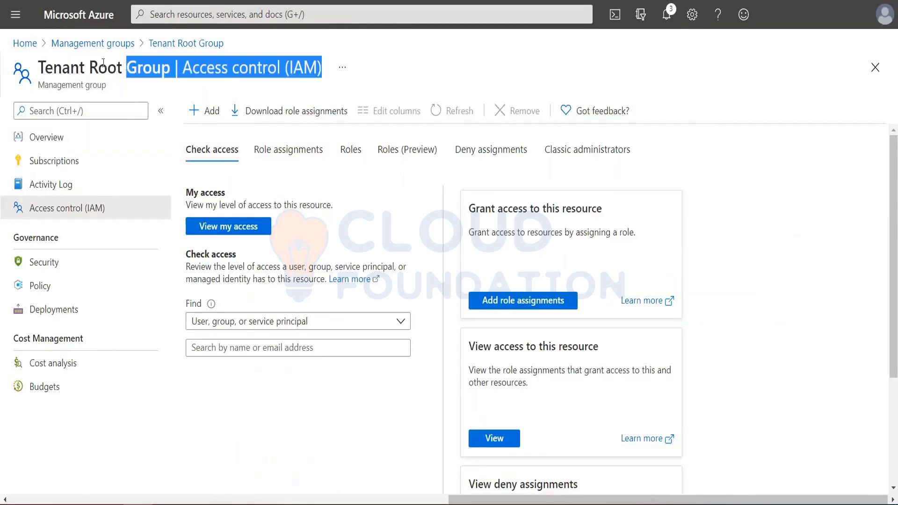
triple_click(41, 65)
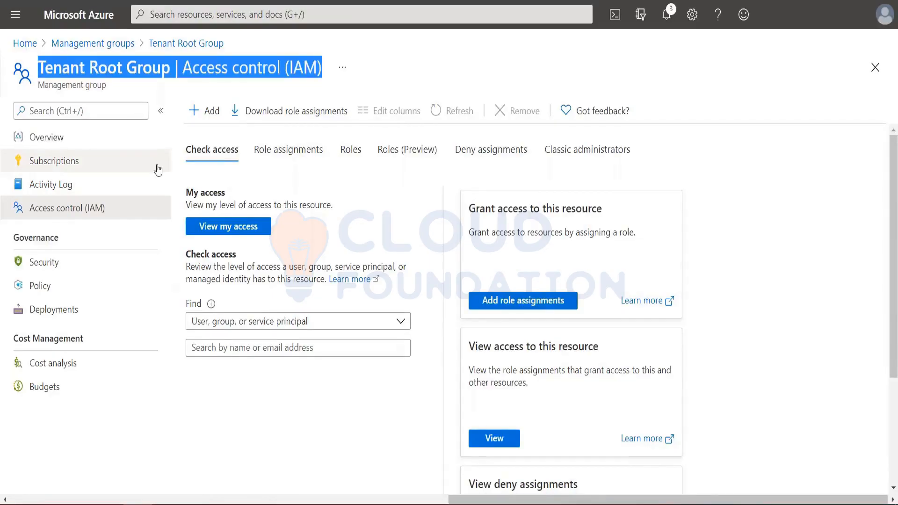
- Return to the management groups overview and show the portal's list of favorite services
click(93, 44)
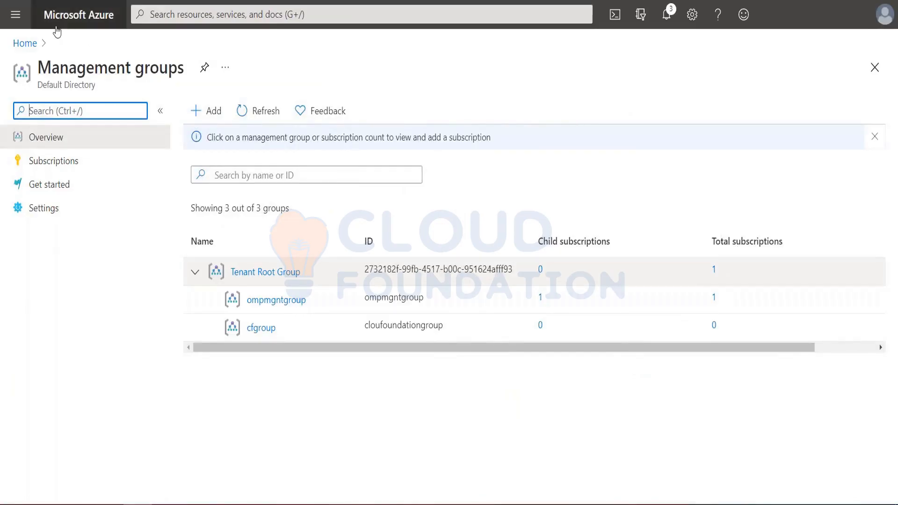
click(17, 17)
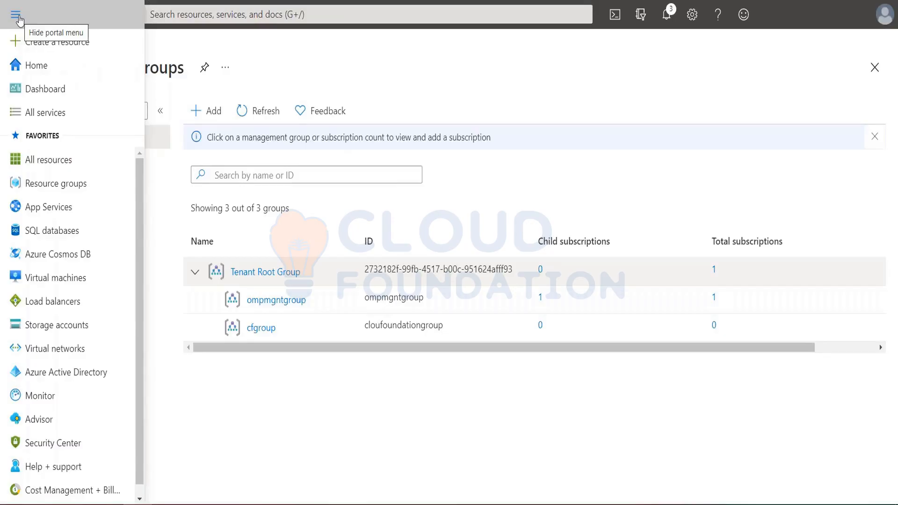